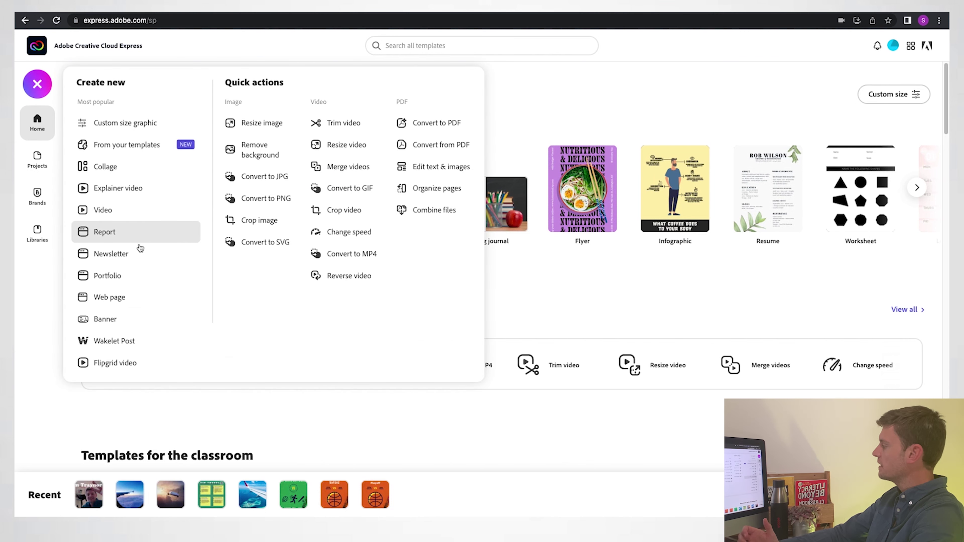
Step: Create a new video titled 'Transition', starting from scratch without a story template
click(127, 211)
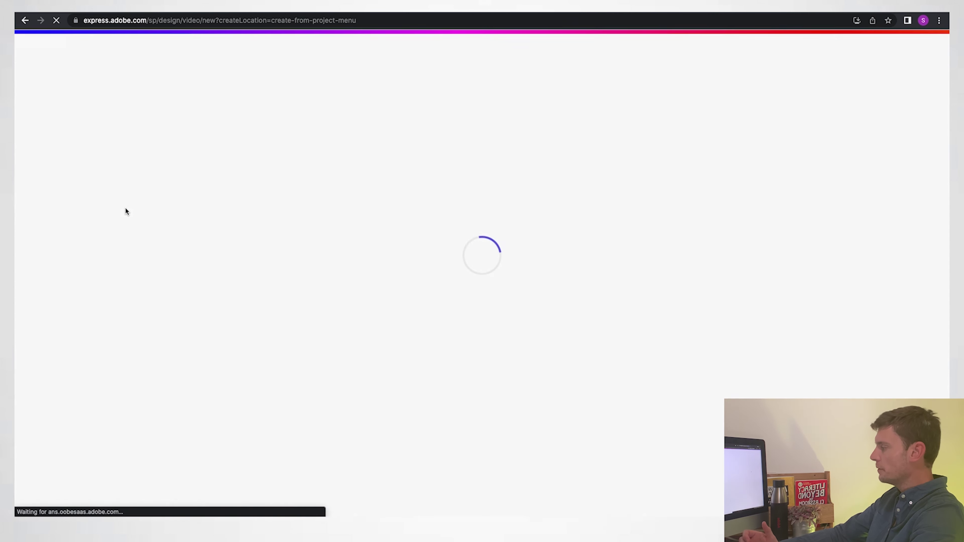
text(T)
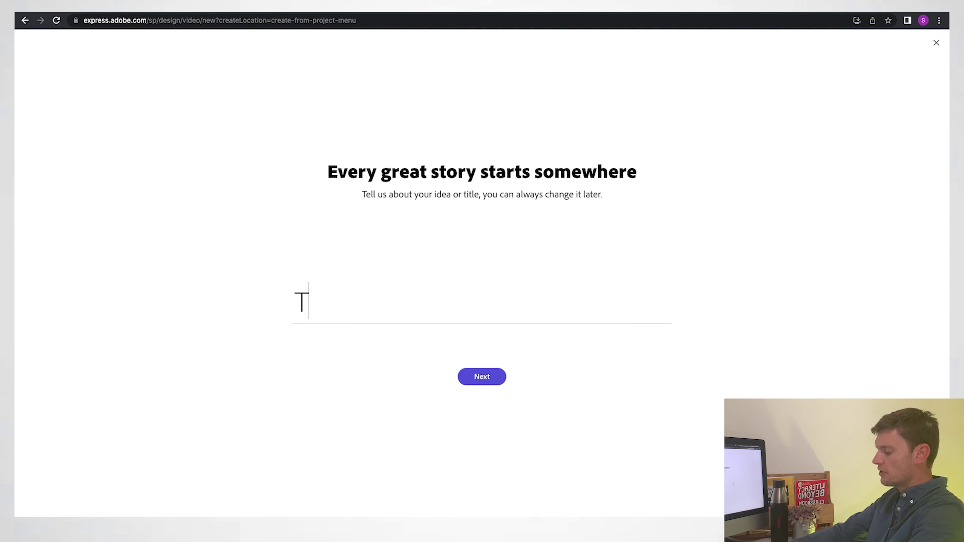
text(ransition)
key(Return)
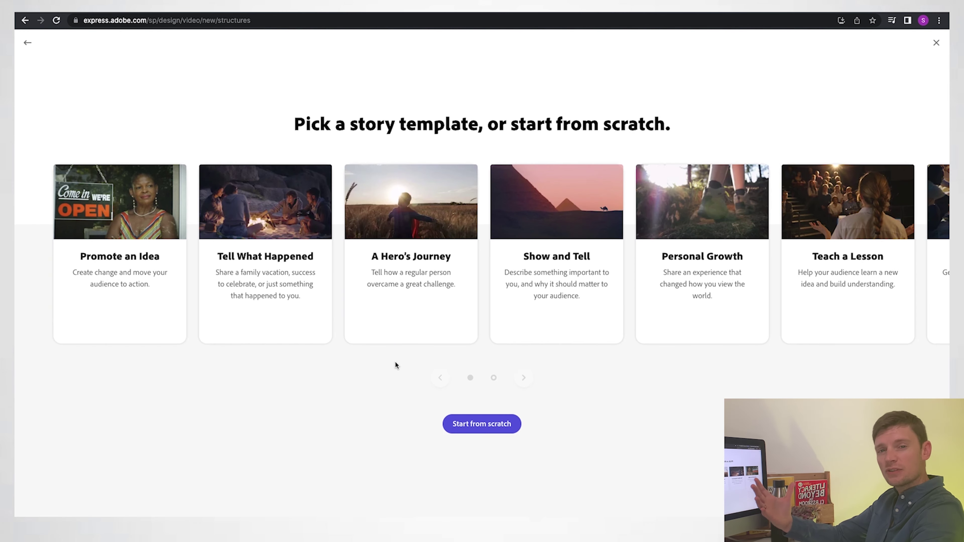
click(470, 423)
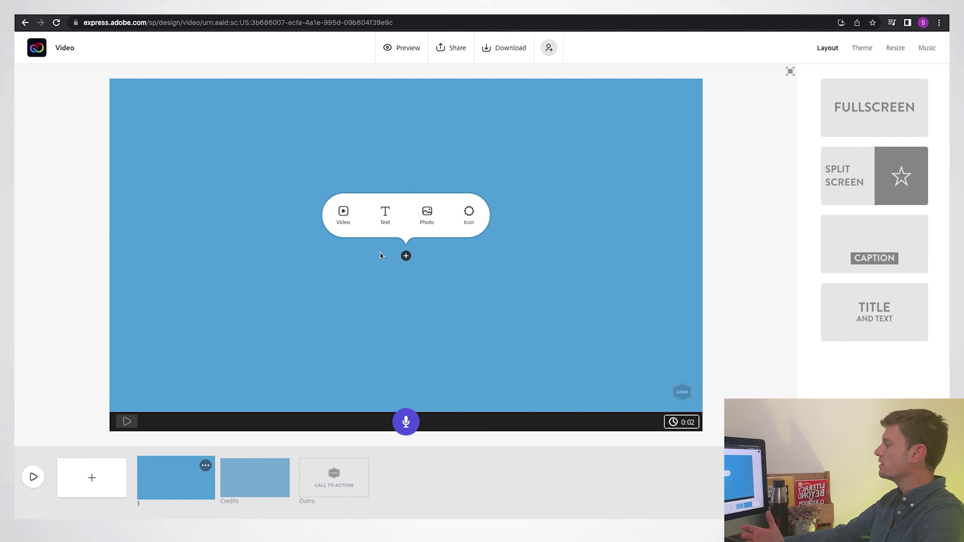
Step: Apply the Fullscreen layout, add the presenter's name as the title, and choose Photo for the background
click(385, 218)
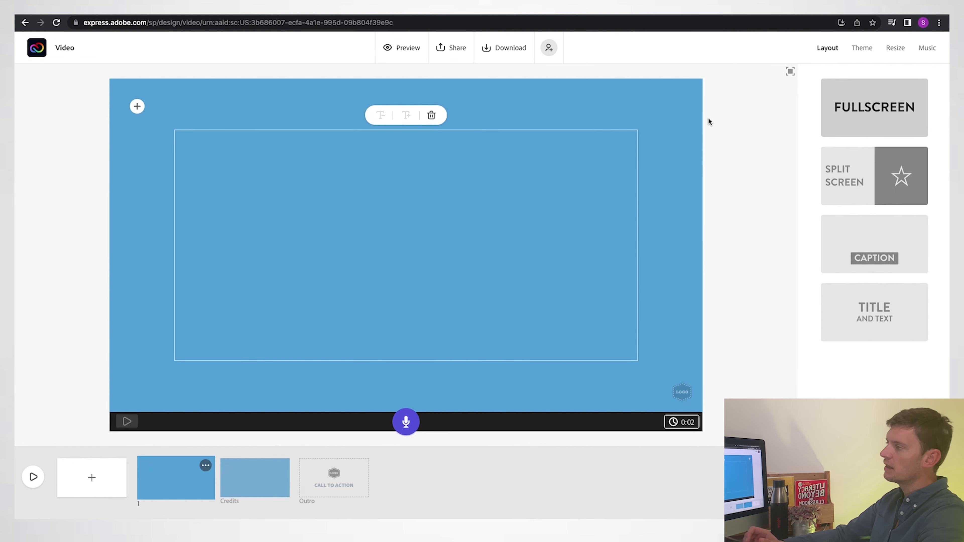
click(865, 109)
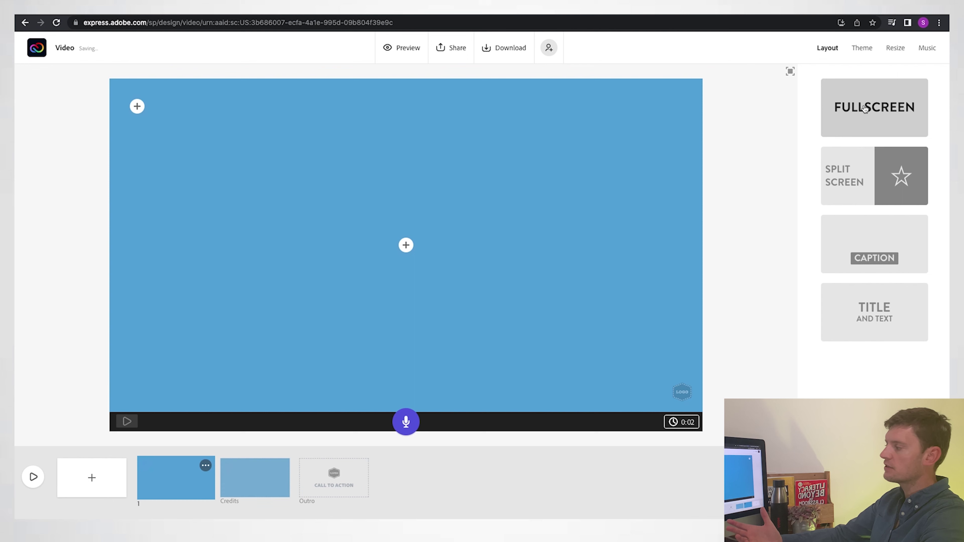
click(405, 245)
click(386, 218)
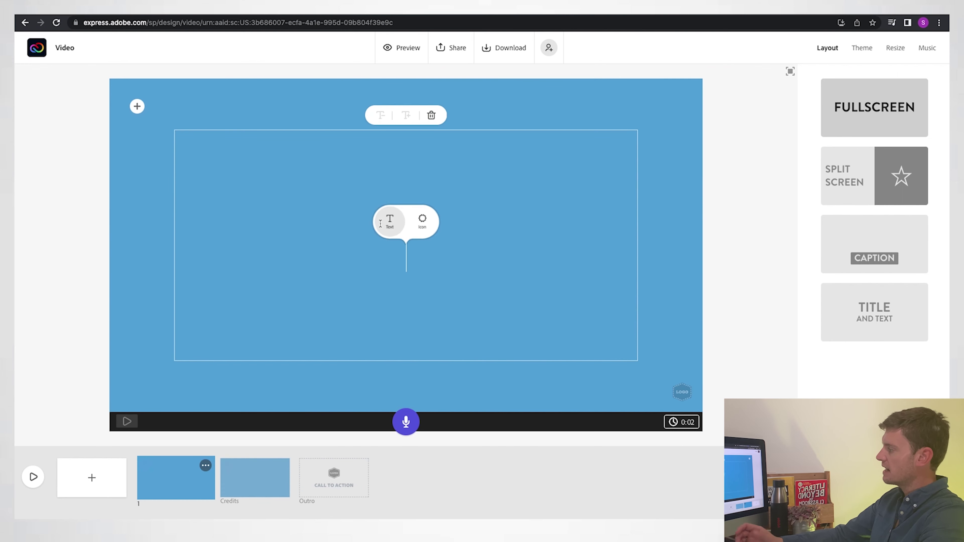
text(Dom Traynor)
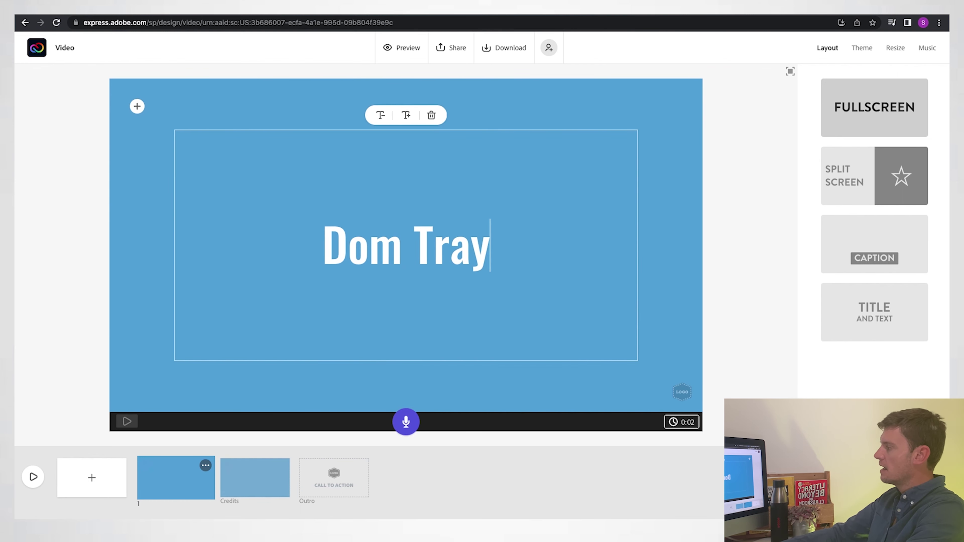
click(137, 106)
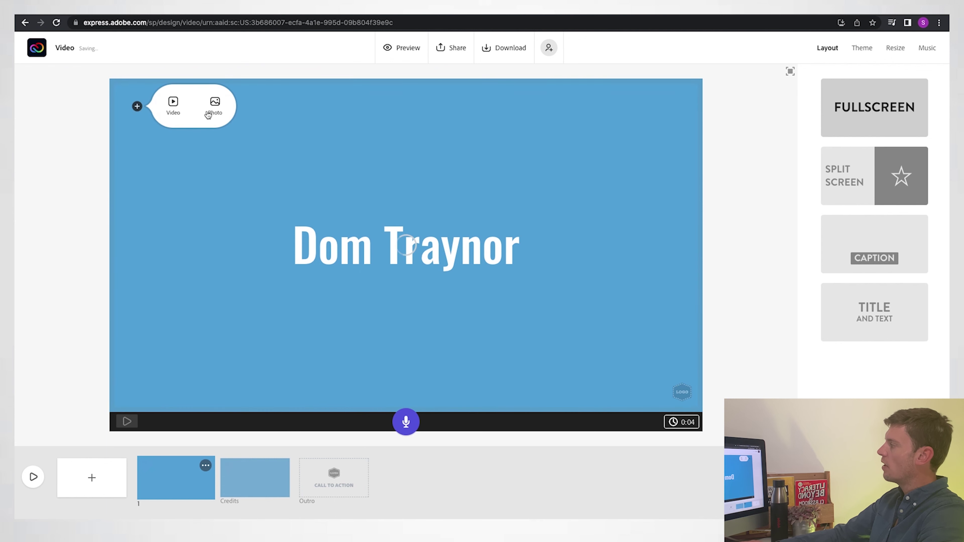
click(219, 112)
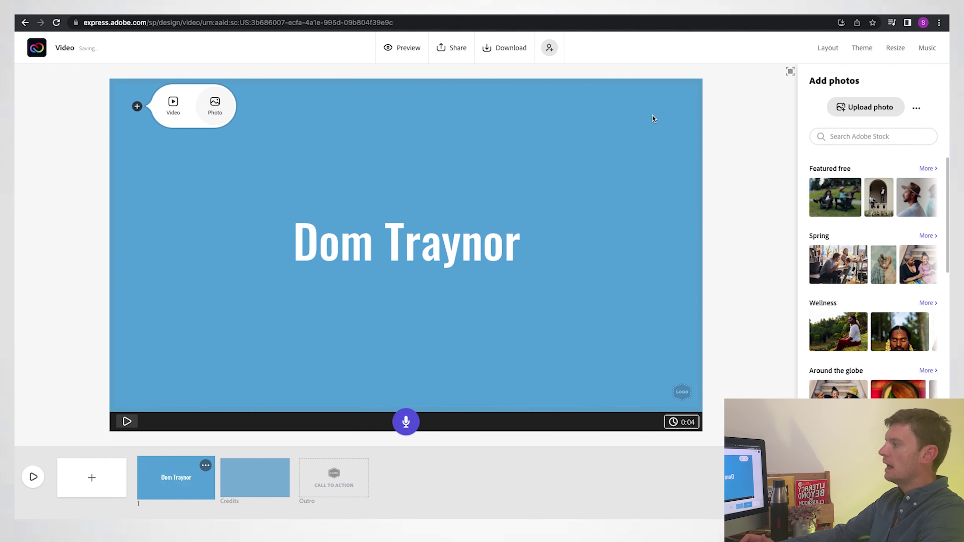
Step: Search stock photos for 'bike', set the dusty mountain-bike photo as background, then choose Take photo
click(835, 135)
text(b)
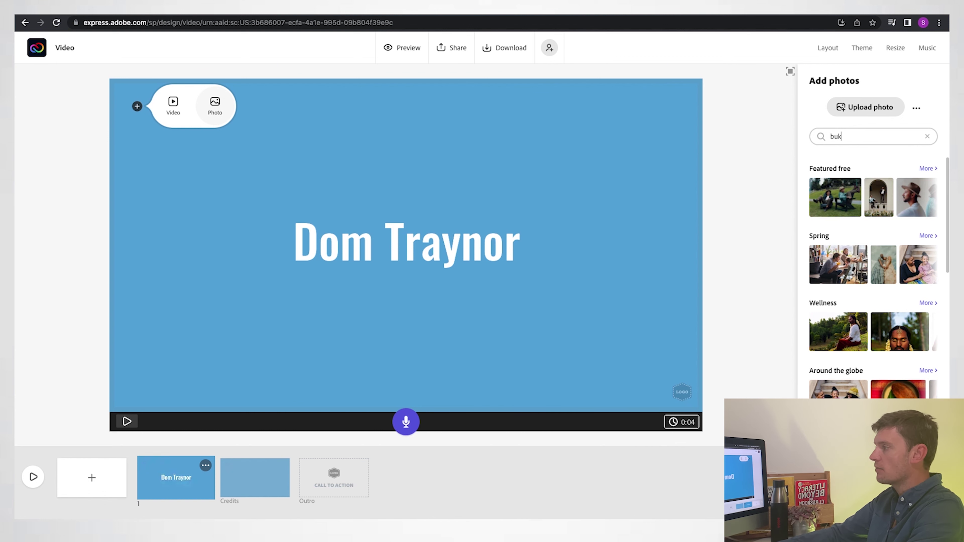
text(ike)
key(Return)
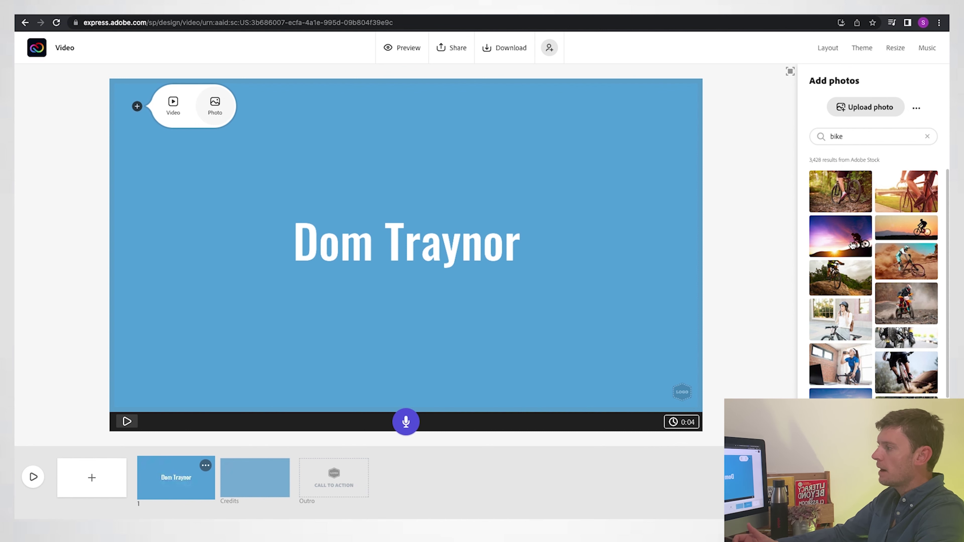
click(897, 257)
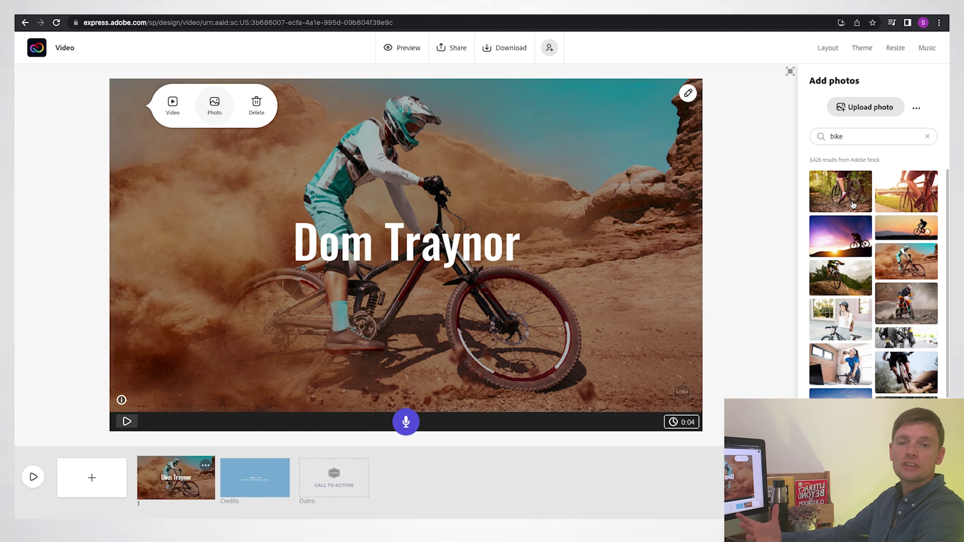
click(919, 109)
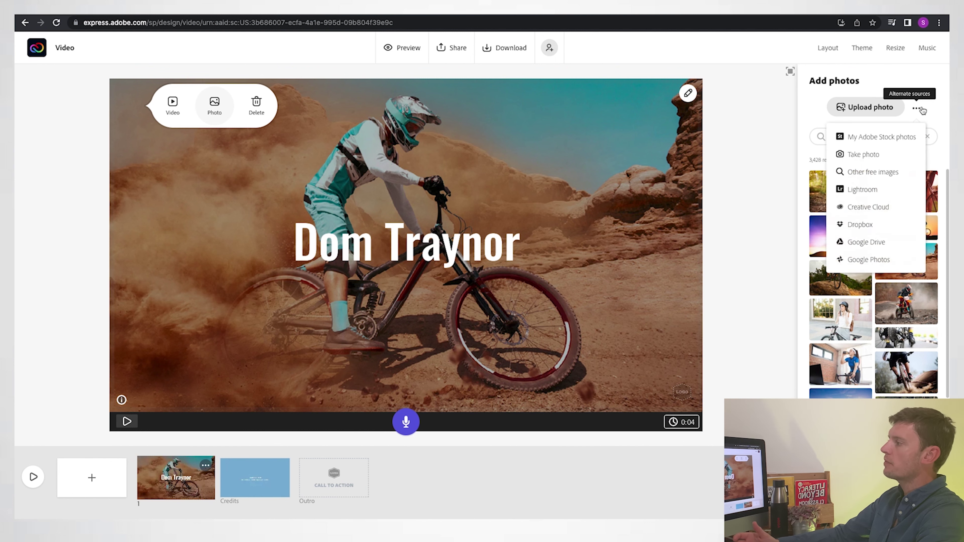
click(885, 157)
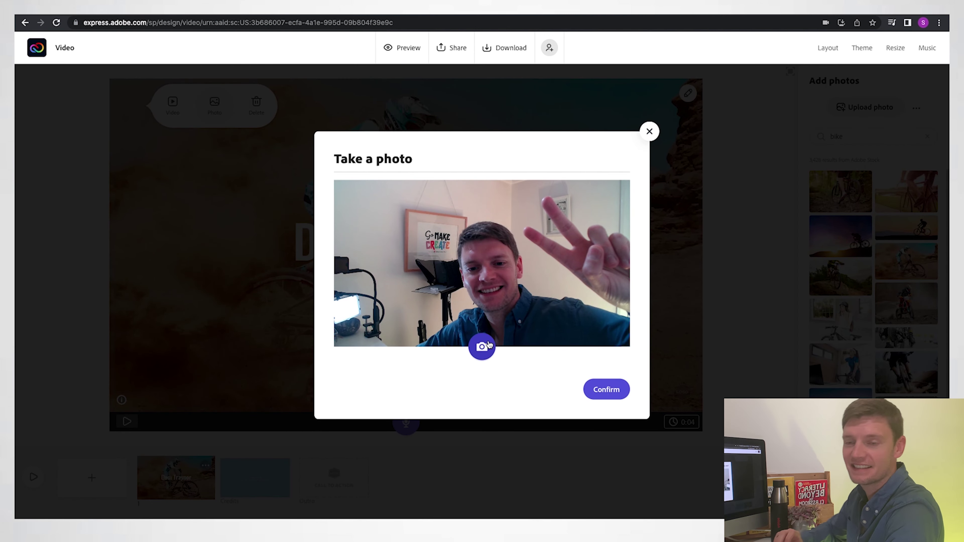
Step: Use the webcam snapshot as background, zoom in twice and reframe it, and move the title top-left
click(604, 390)
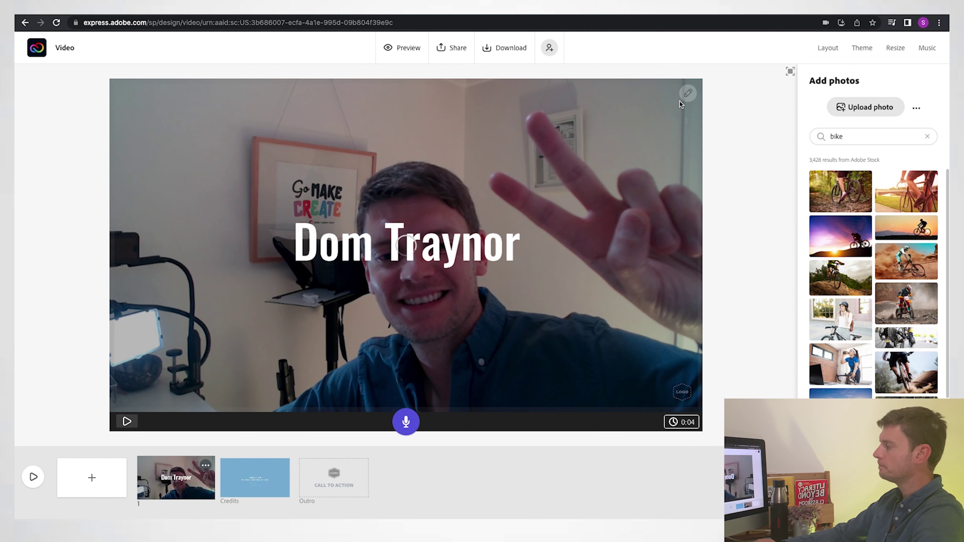
click(688, 93)
click(688, 111)
click(688, 111)
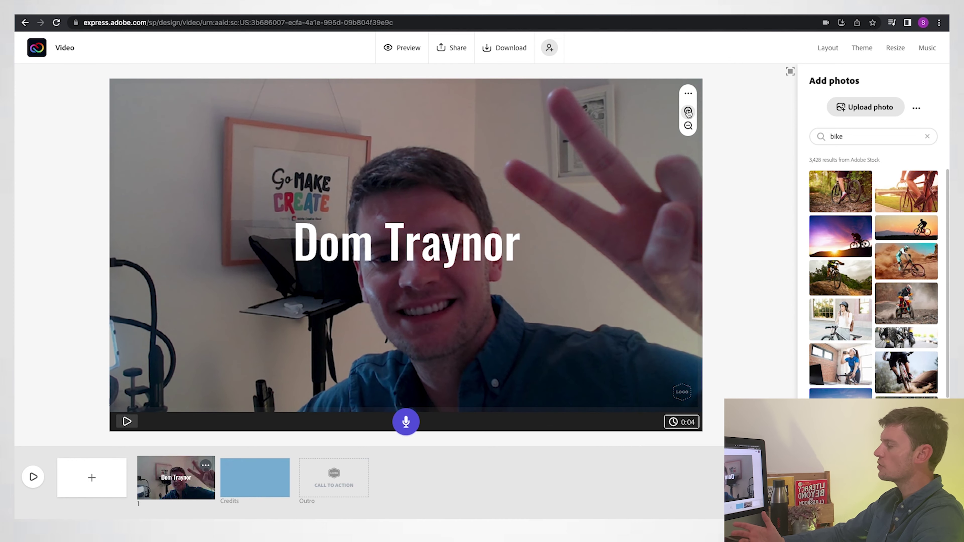
drag(600, 254, 565, 227)
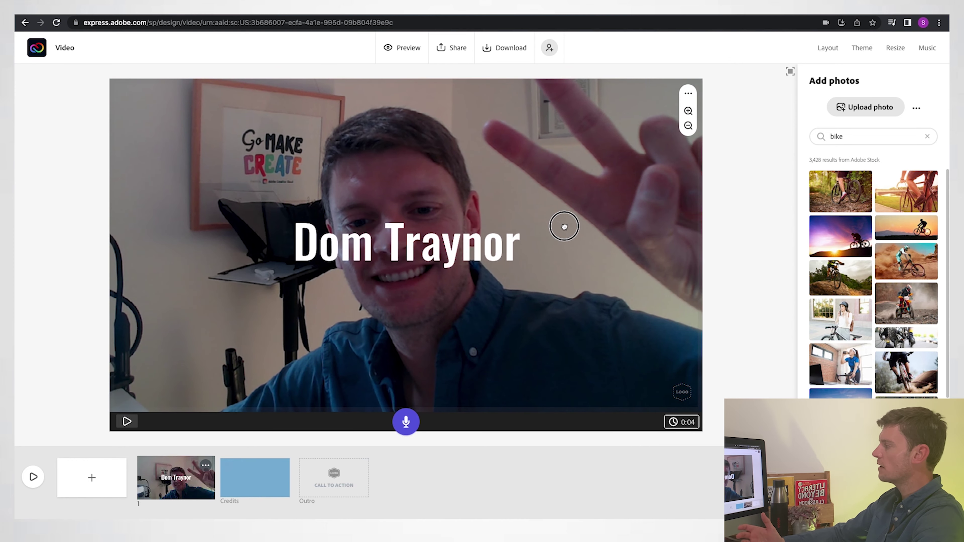
click(471, 258)
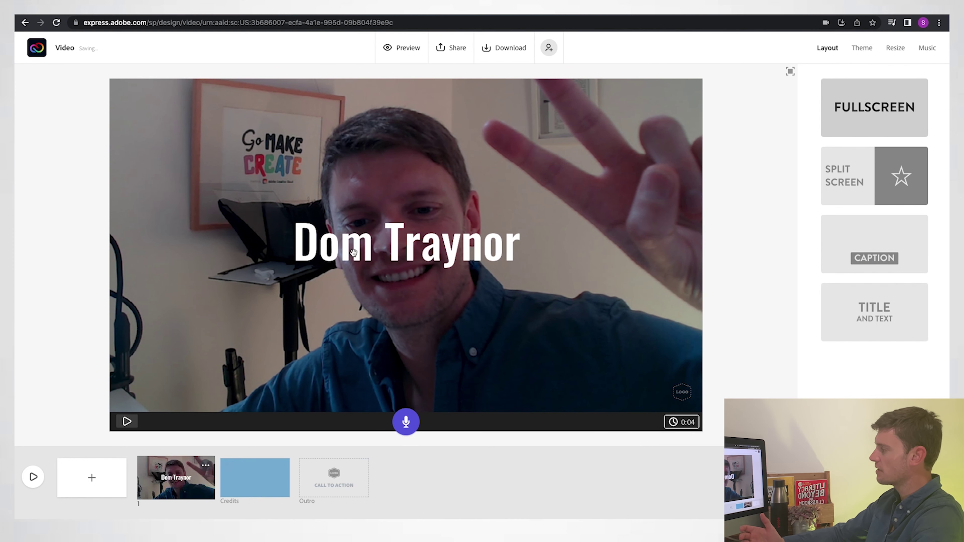
drag(341, 246, 194, 122)
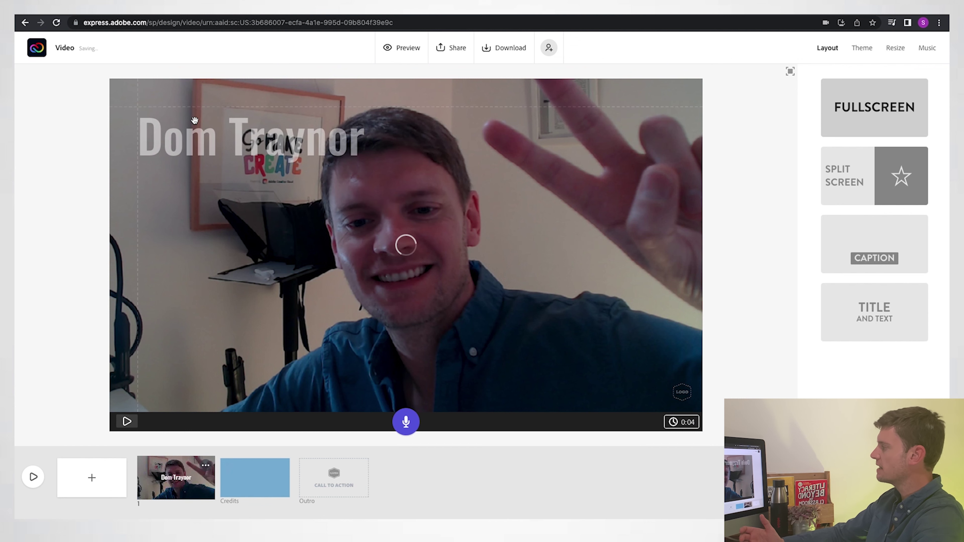
Step: Apply the Mega theme, try its orange palette, then switch back to green
click(862, 47)
scroll(873, 304, down, 5)
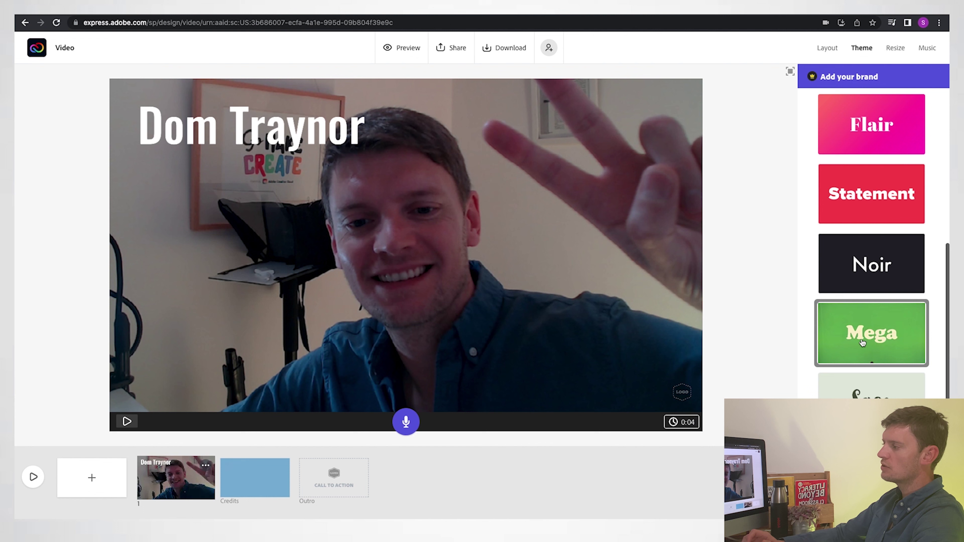
click(858, 378)
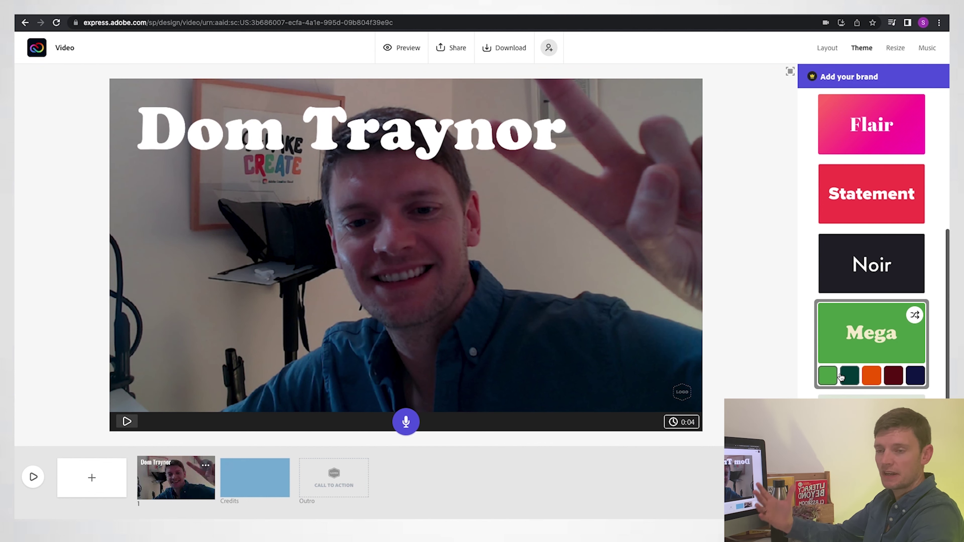
click(869, 376)
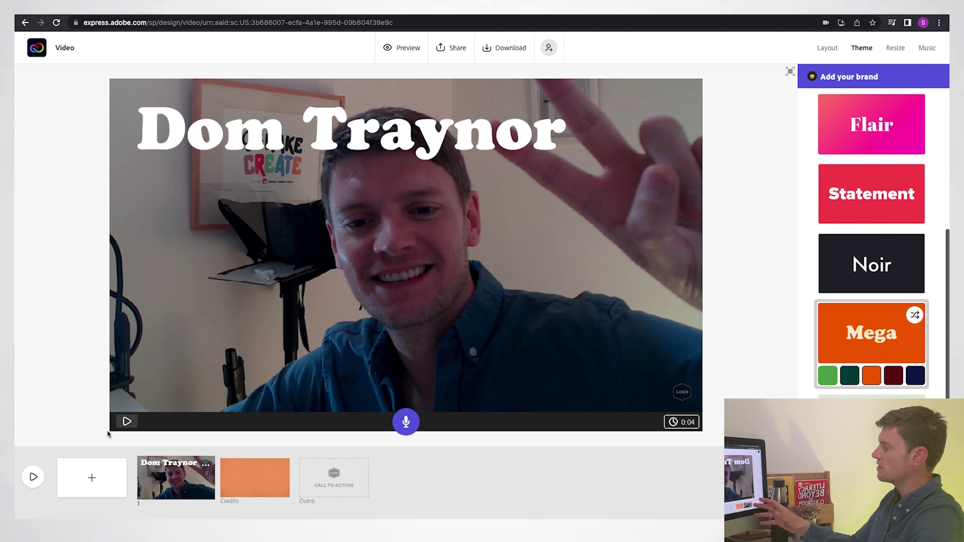
click(827, 375)
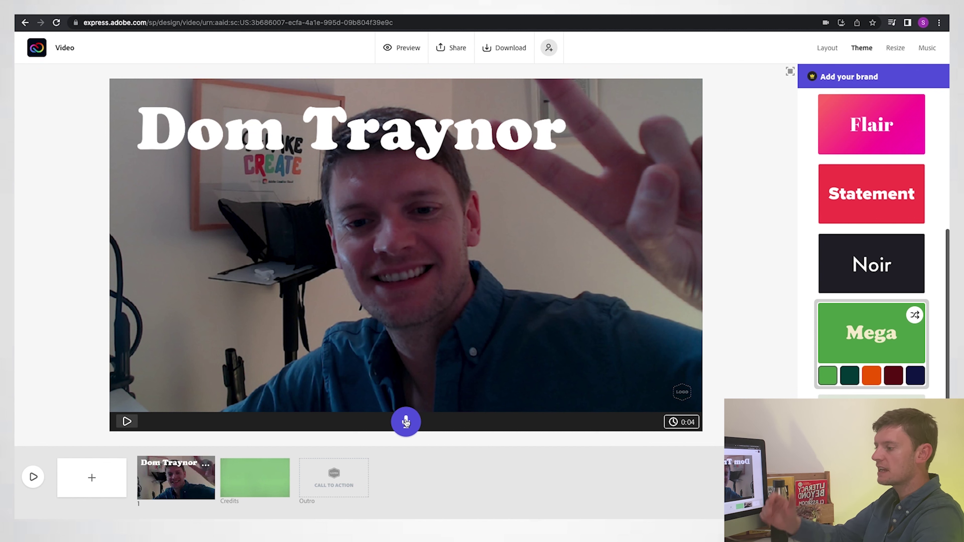
Step: Record the scene 1 introduction voiceover, stretching it to 8 seconds, and preview the playback
drag(406, 422, 405, 421)
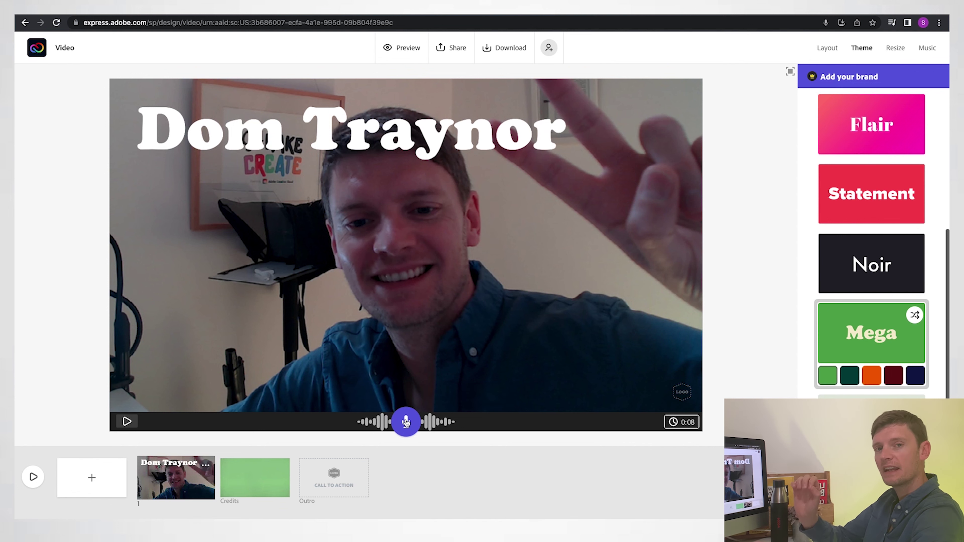
click(129, 426)
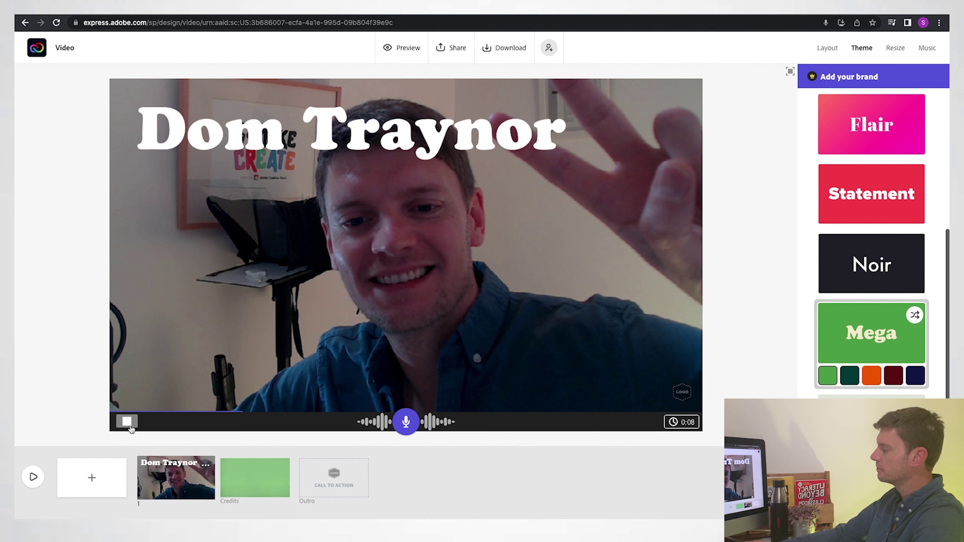
key(XF86AudioRaiseVolume)
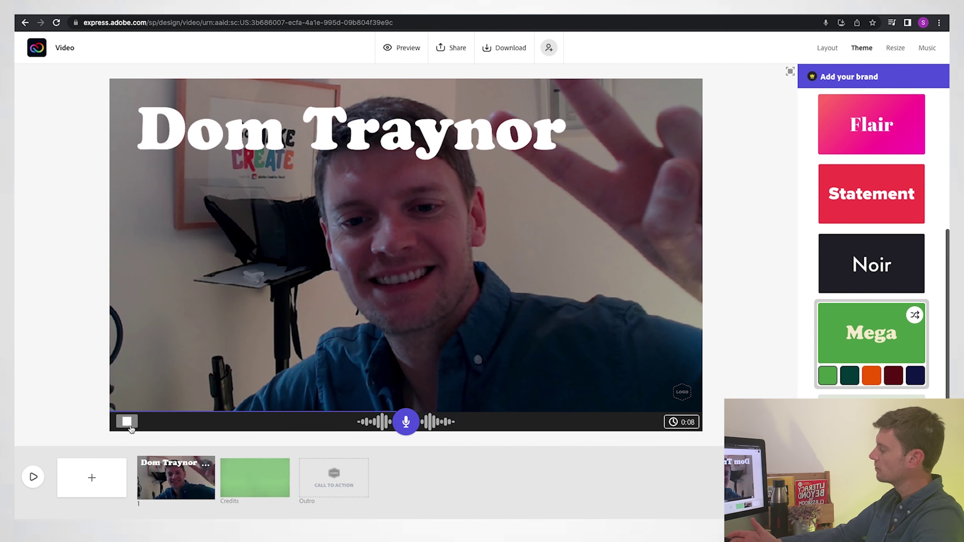
click(129, 425)
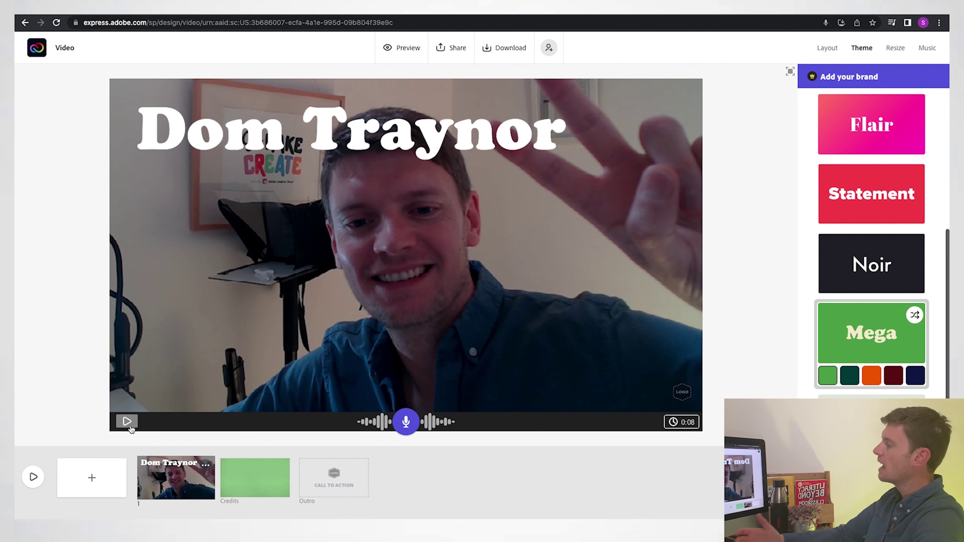
Step: Browse the background music tracks, then add a blank 2-second second scene
click(928, 47)
scroll(864, 376, up, 10)
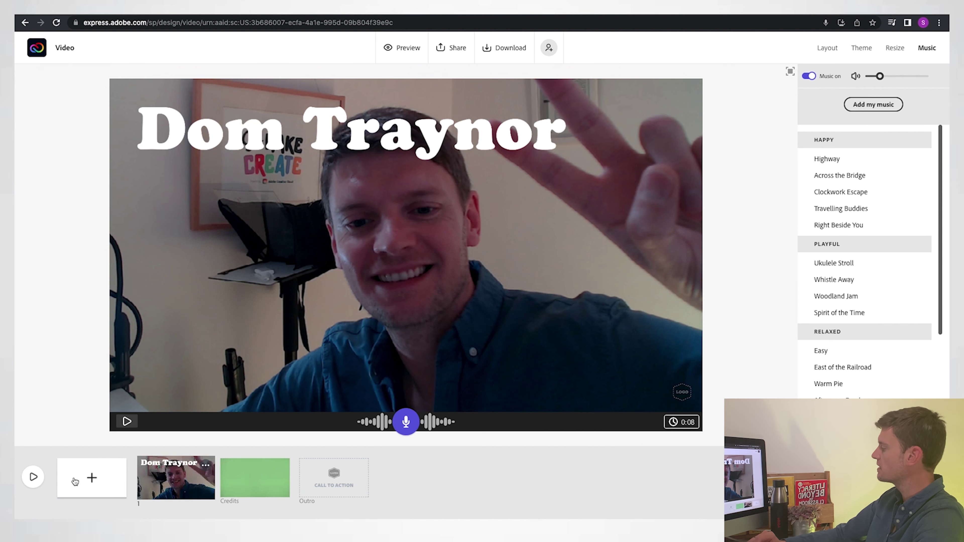
click(91, 478)
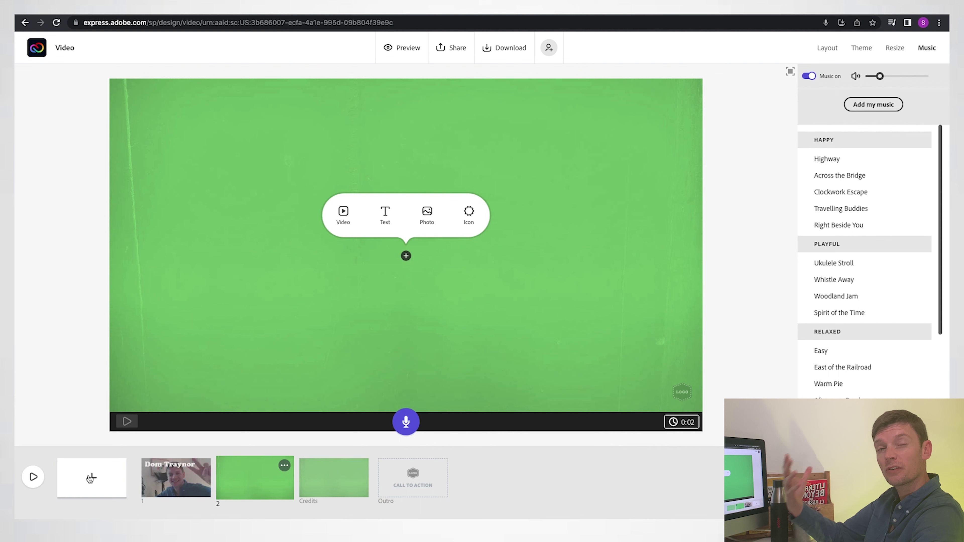
Step: Make scene 2 Split Screen with 'What has your primary school journey been like?' on the left
click(833, 56)
click(859, 173)
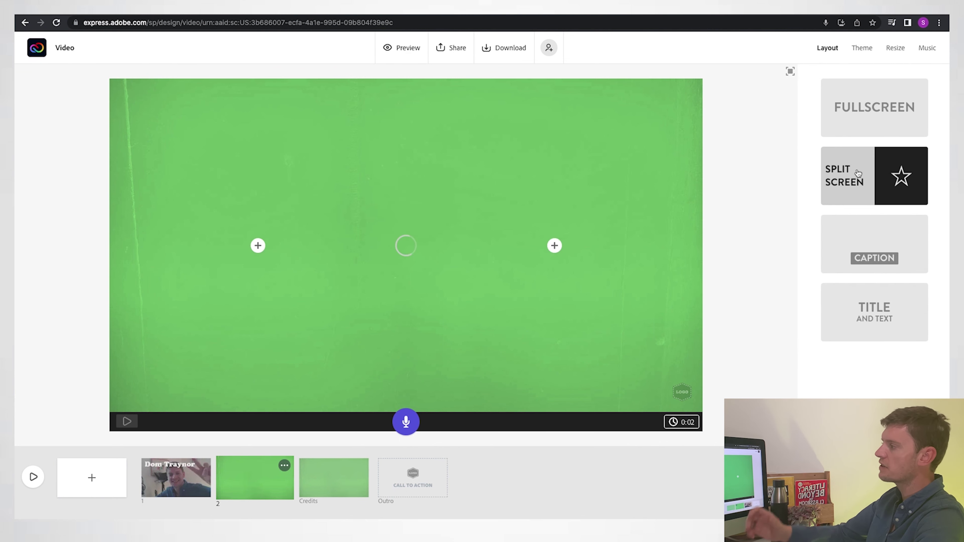
click(258, 245)
click(237, 214)
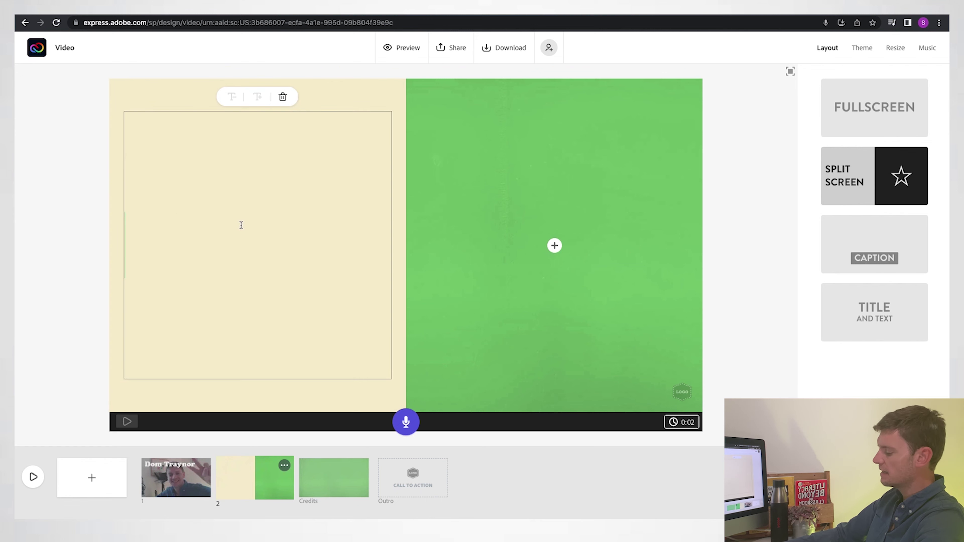
text(What has your primary school journey been like?)
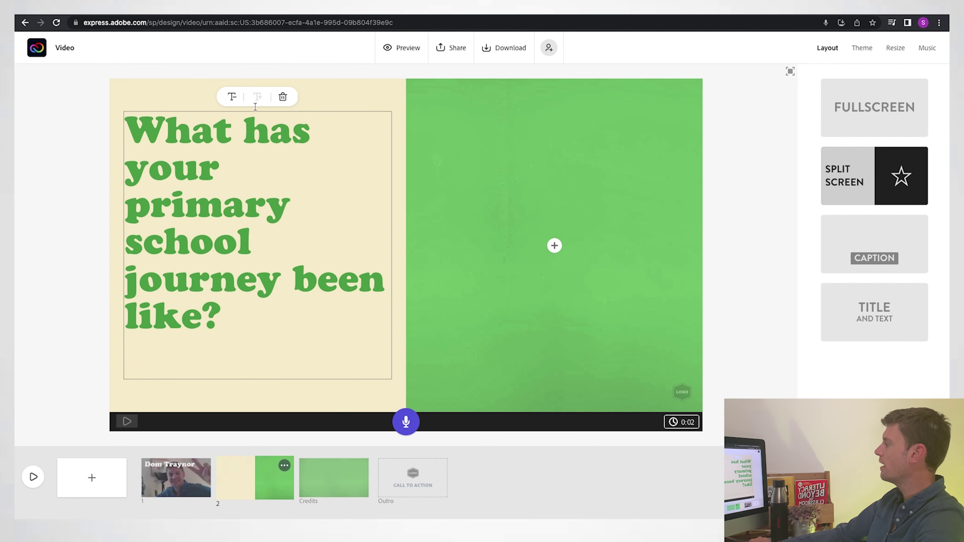
click(70, 140)
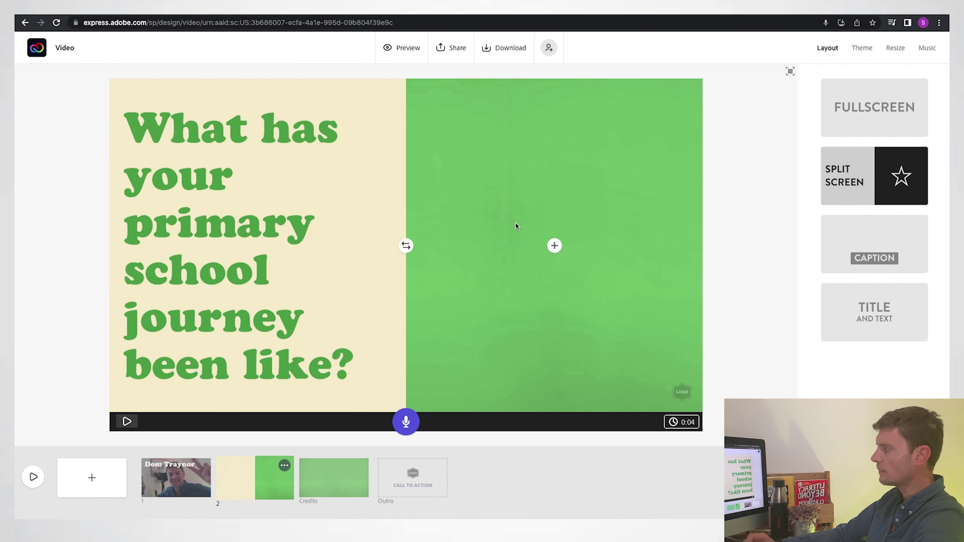
Step: Place a computer icon on the right half and record scene 2's voiceover, lengthening it to 12 seconds
click(554, 247)
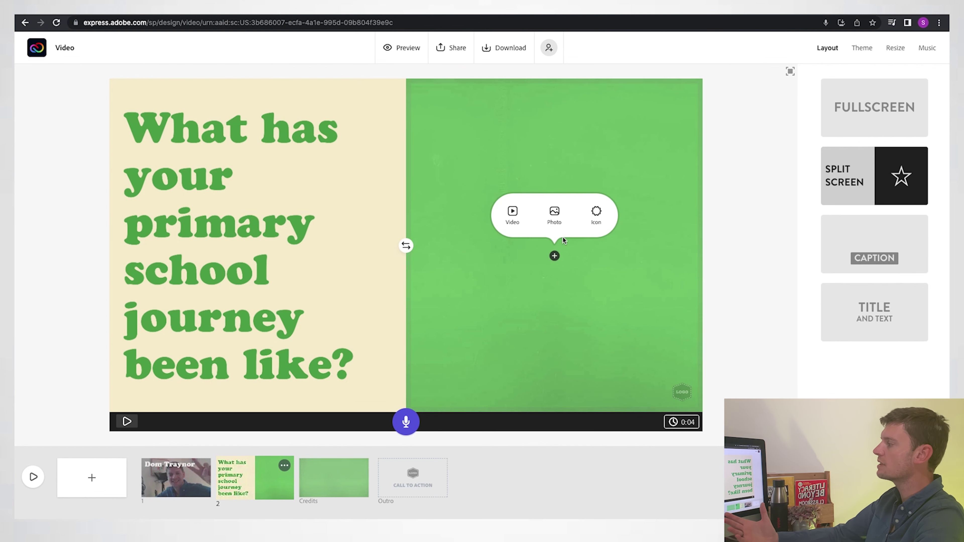
click(591, 224)
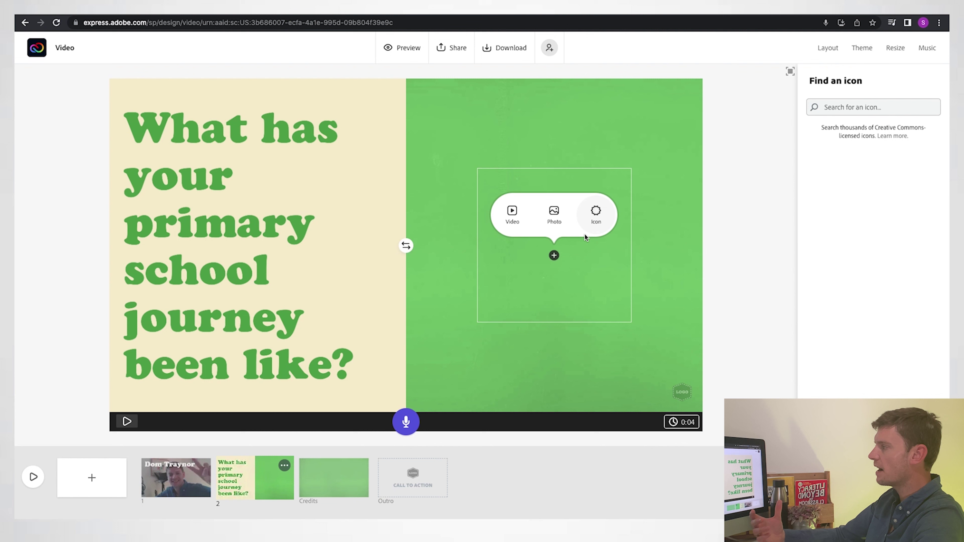
text(computer)
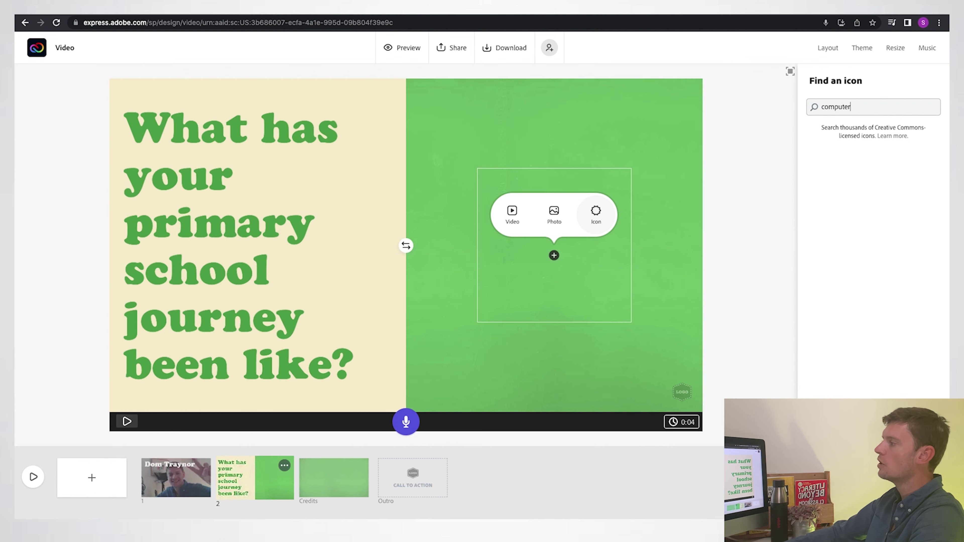
key(Return)
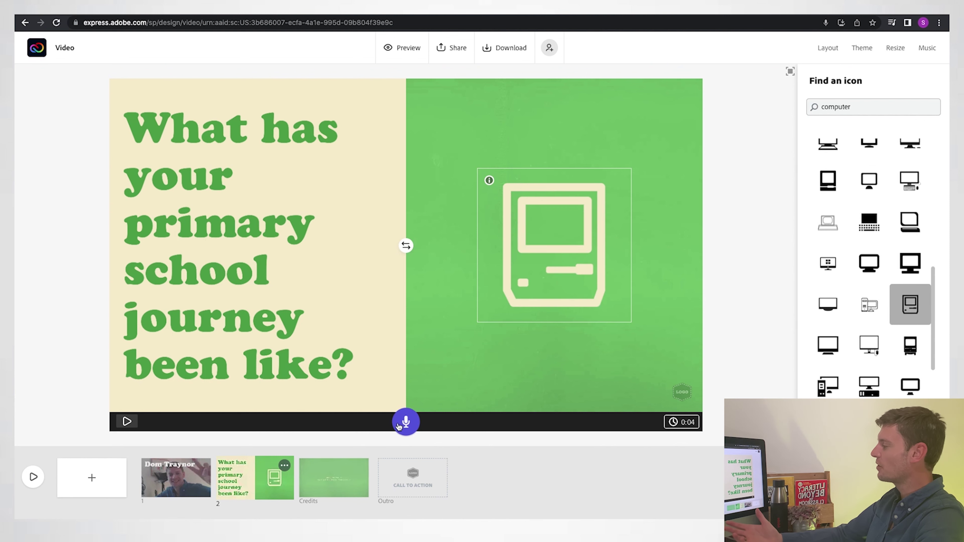
click(400, 425)
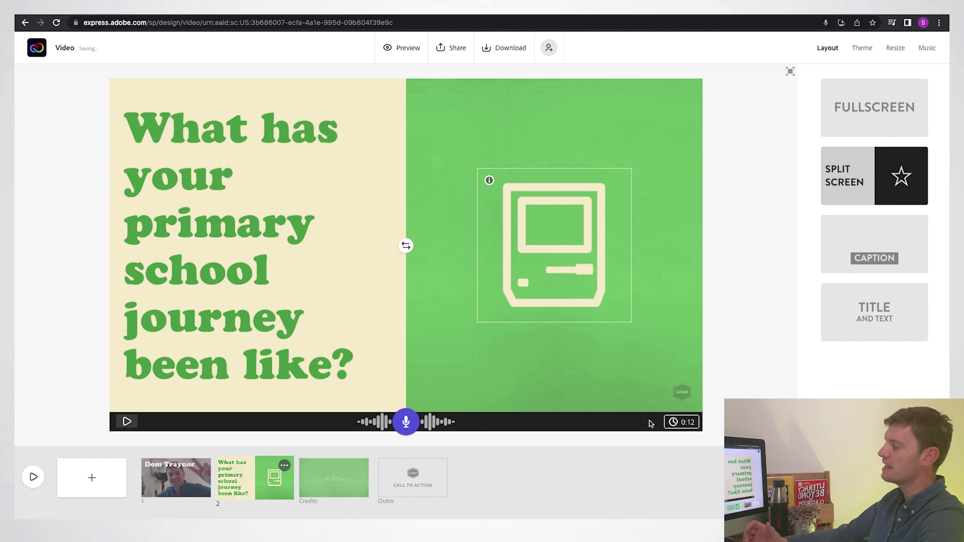
mouse_move(685, 425)
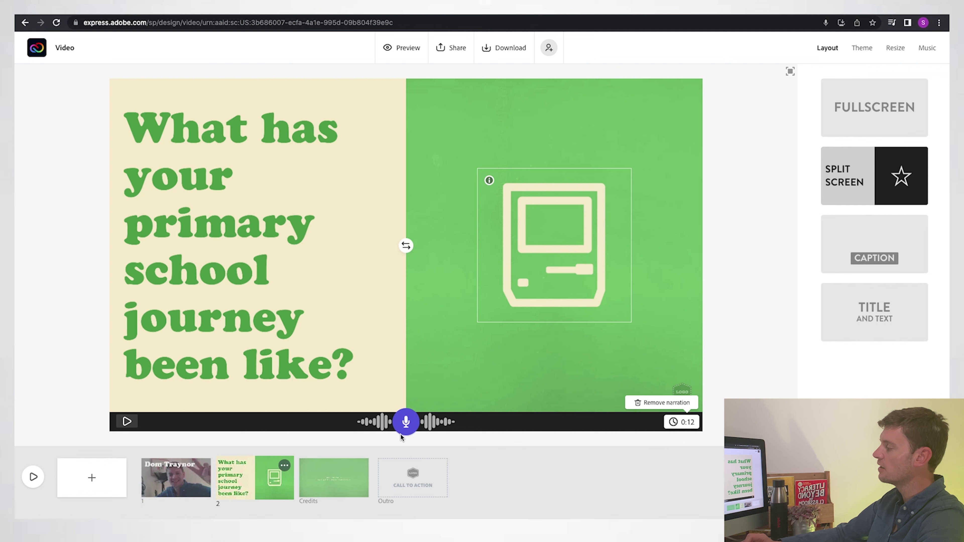
Step: Add a Title and Text third scene with a smaller 'What are you most proud of?' heading
click(92, 478)
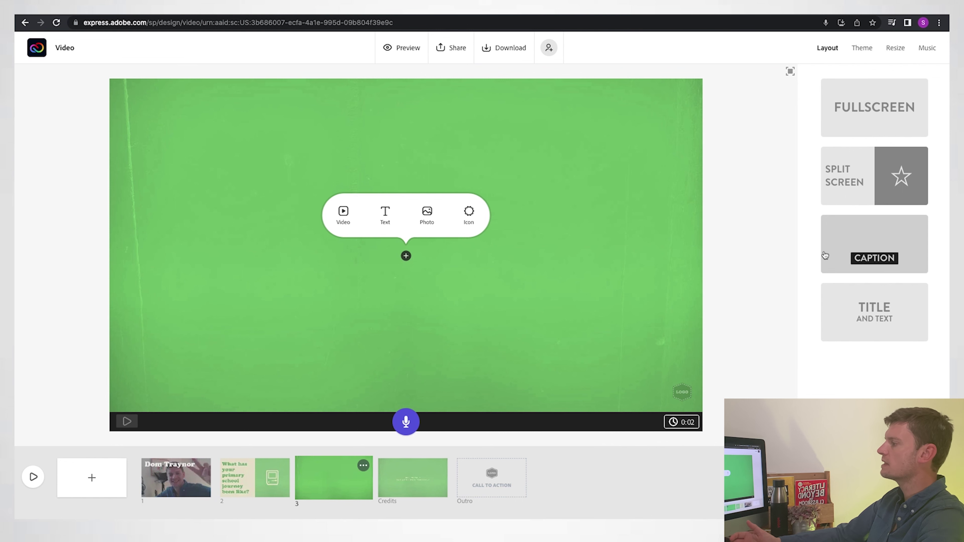
click(877, 320)
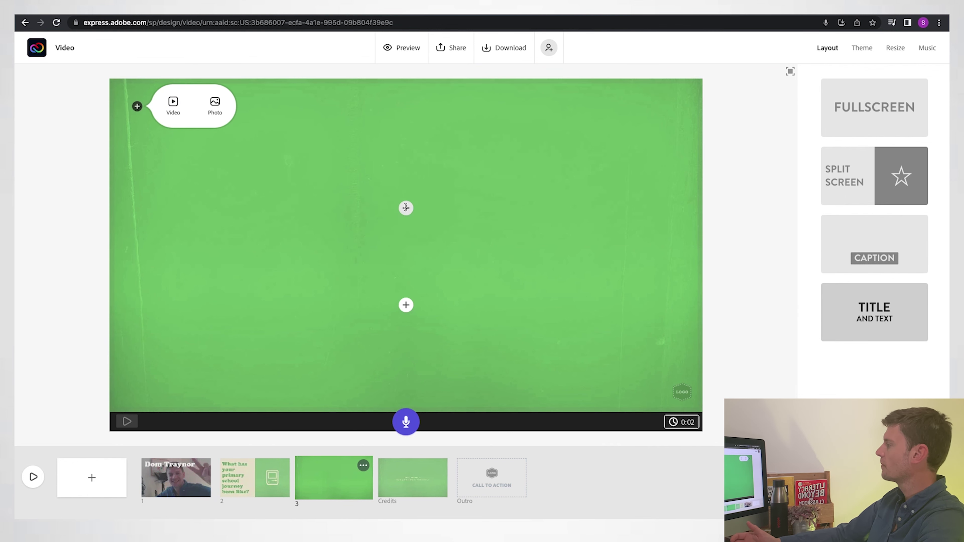
click(406, 207)
text(What are you most proud of?)
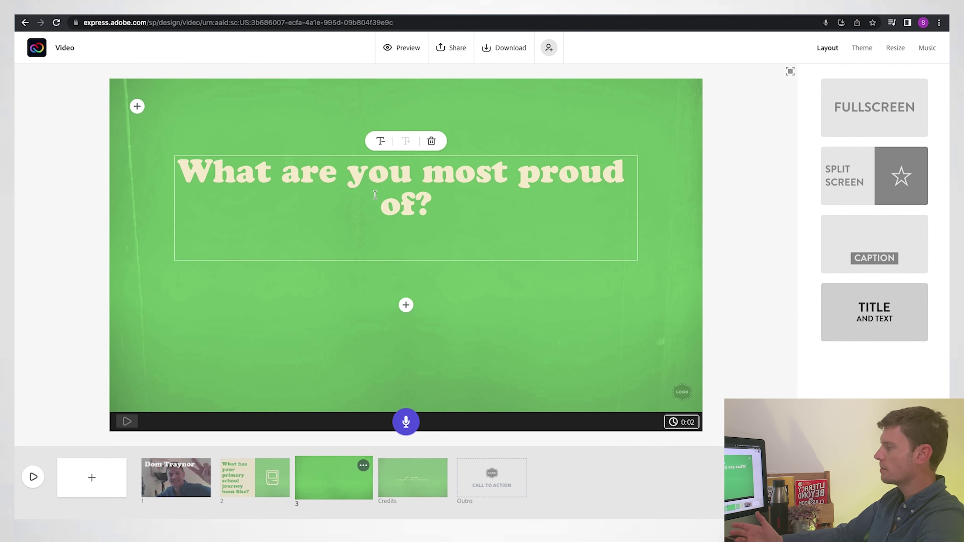
click(377, 146)
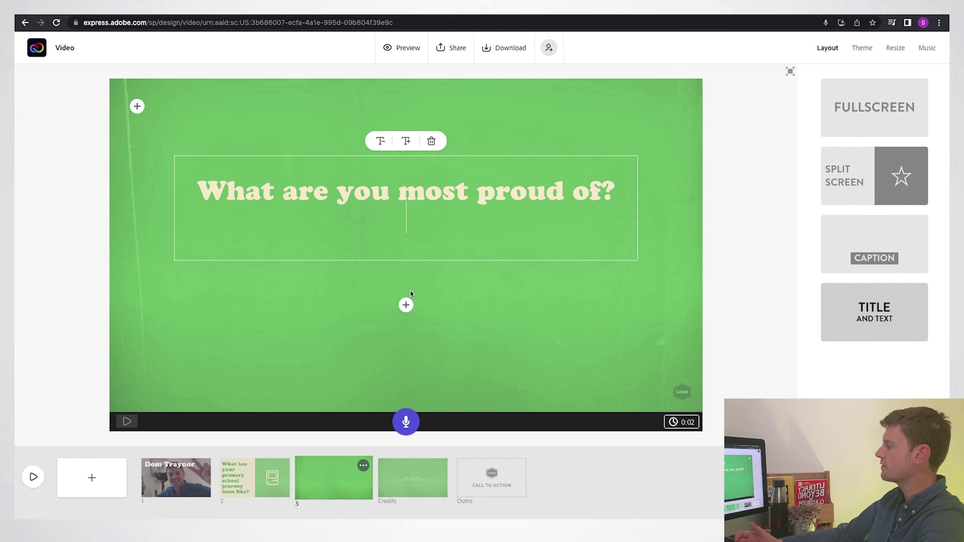
key(ctrl+Tab)
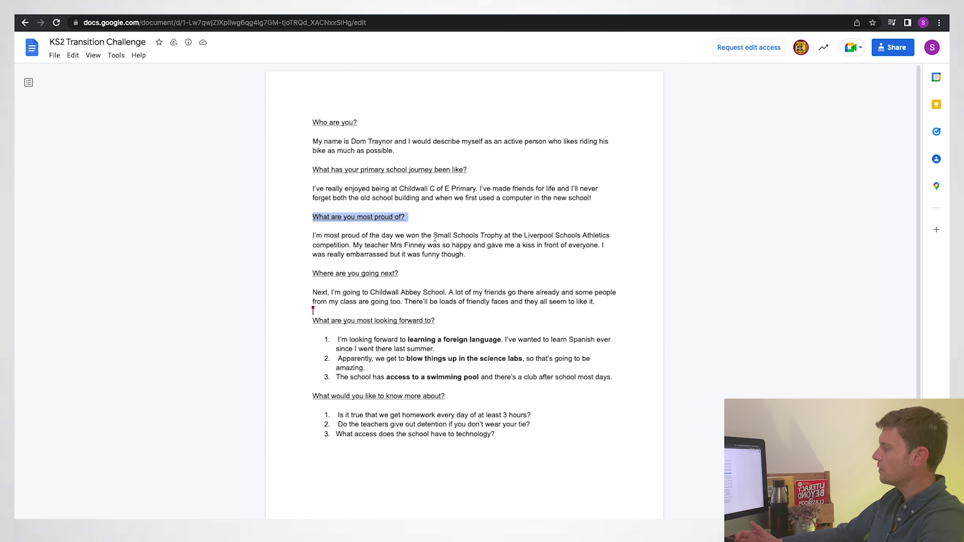
Step: Select the 'Small Schools Trophy @ Liverpool Schools Athletics' phrase in the proud-of answer
drag(434, 236, 609, 236)
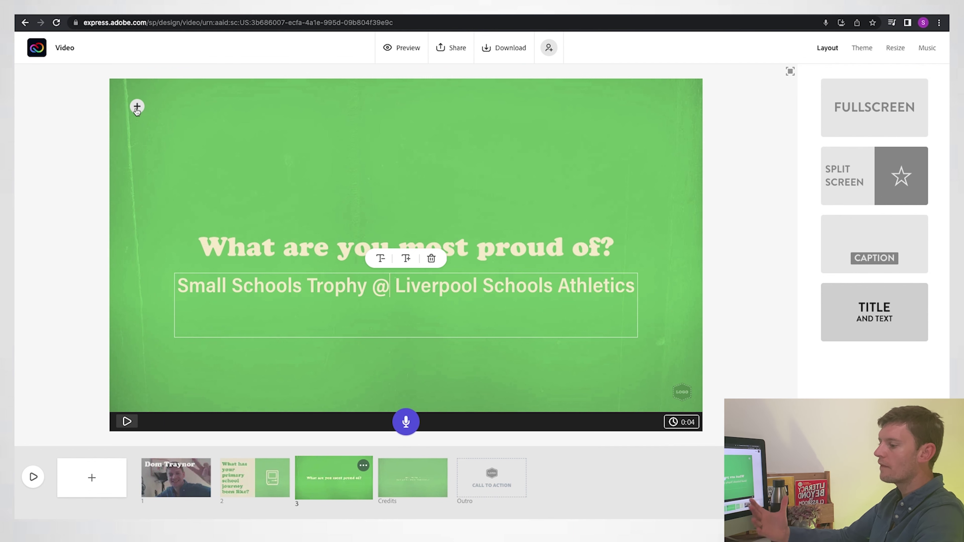
Step: Add the running-track clip from the computer behind scene 3, trimmed to a 5-second section
click(136, 110)
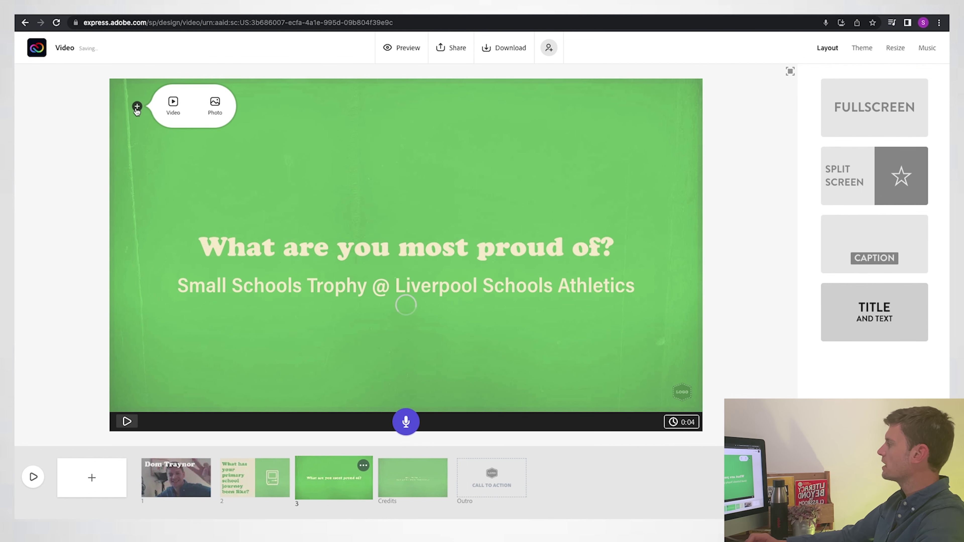
click(175, 105)
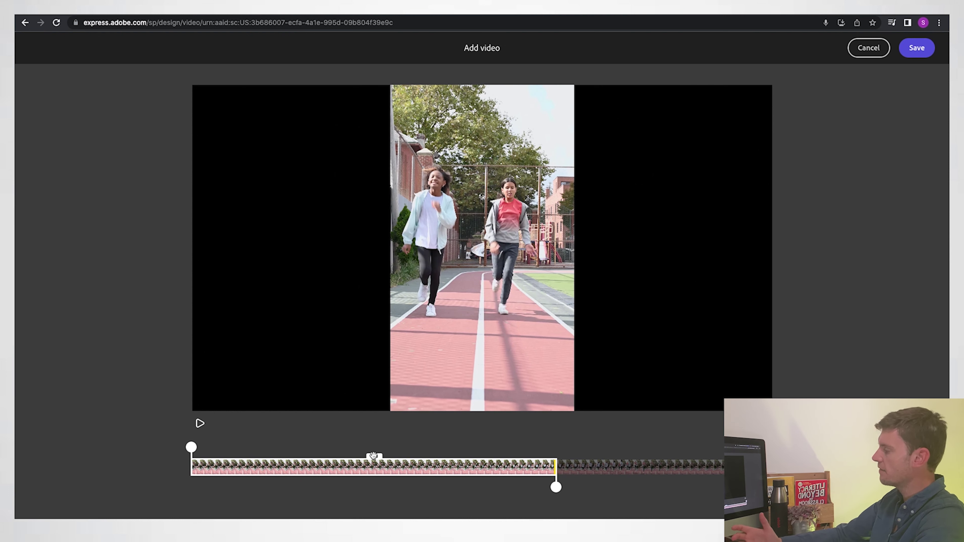
drag(374, 455, 353, 460)
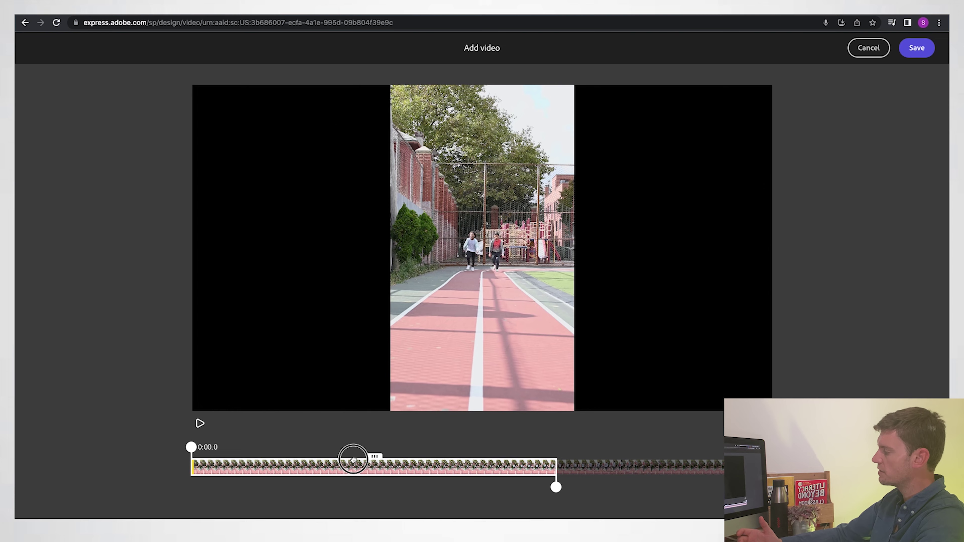
click(919, 57)
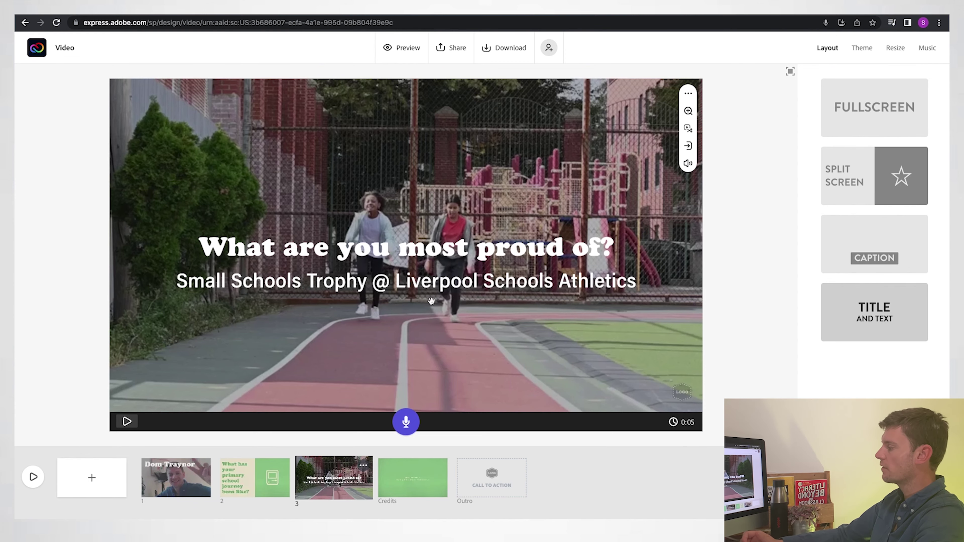
Step: Record a 7-second voiceover for scene 3, check the clip's volume, and open it for trimming
click(405, 421)
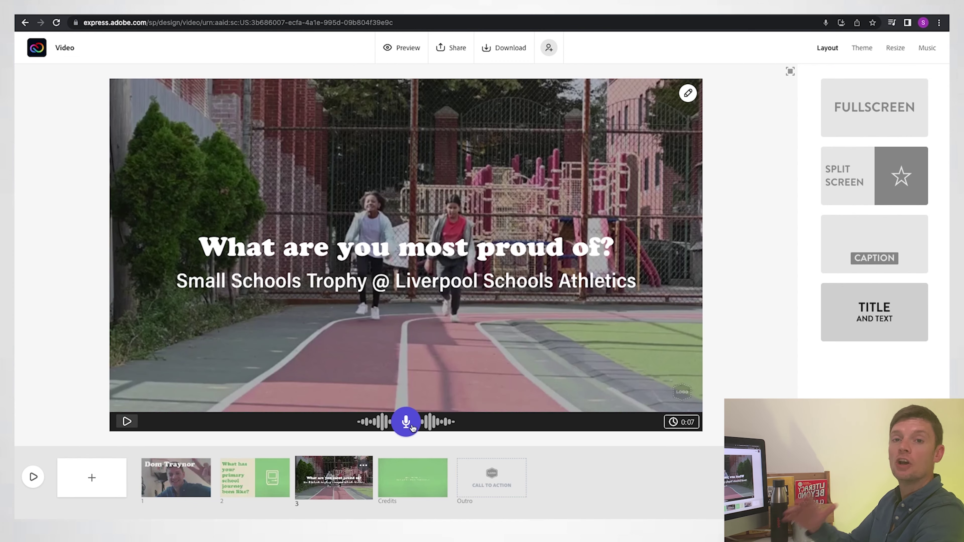
click(685, 94)
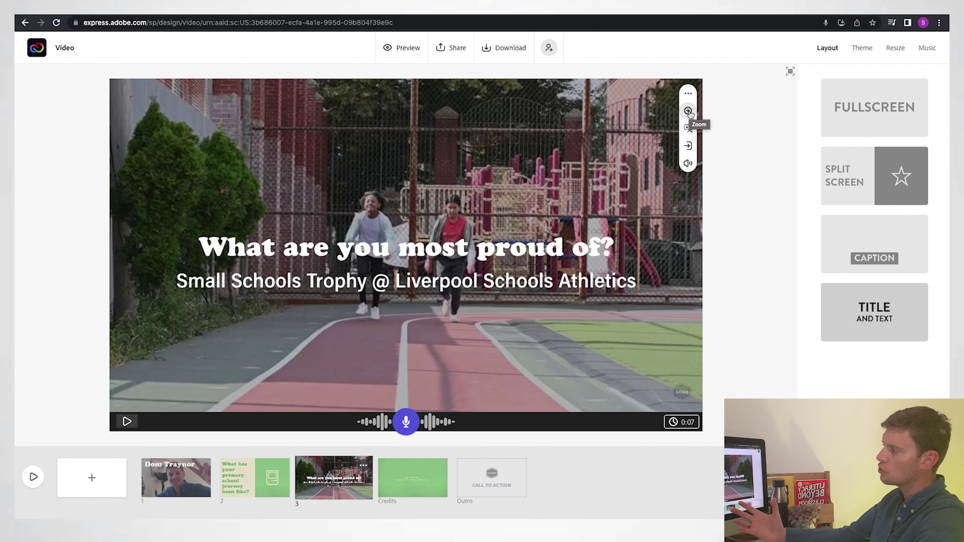
click(688, 163)
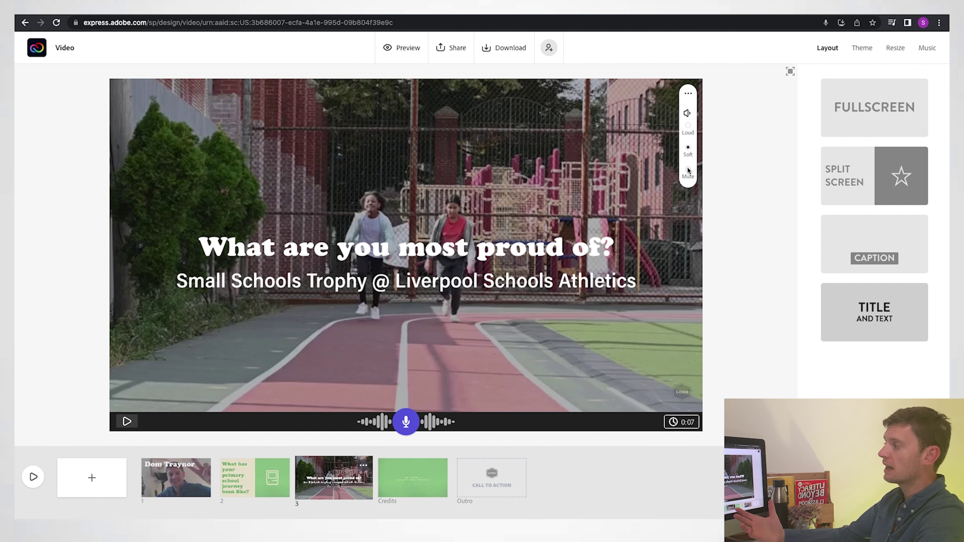
click(662, 131)
click(689, 94)
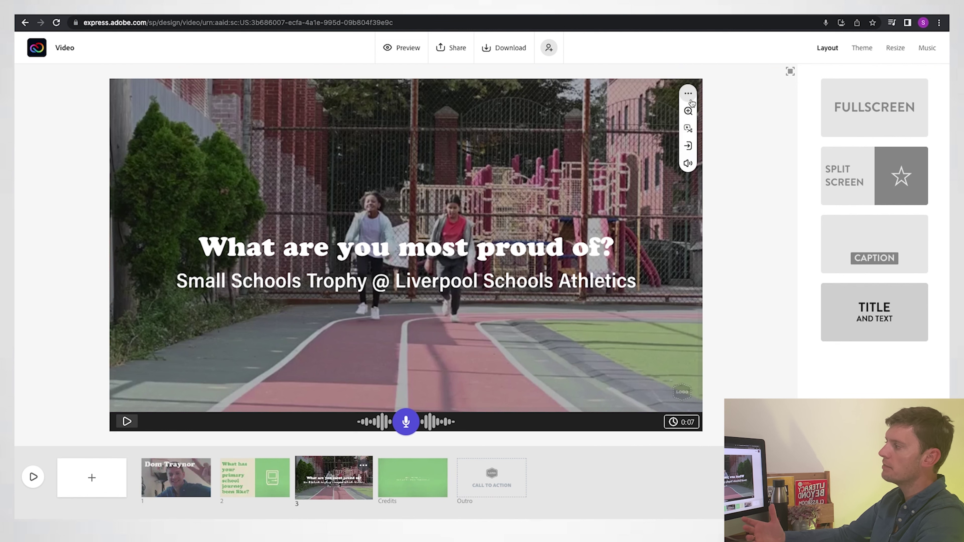
click(688, 130)
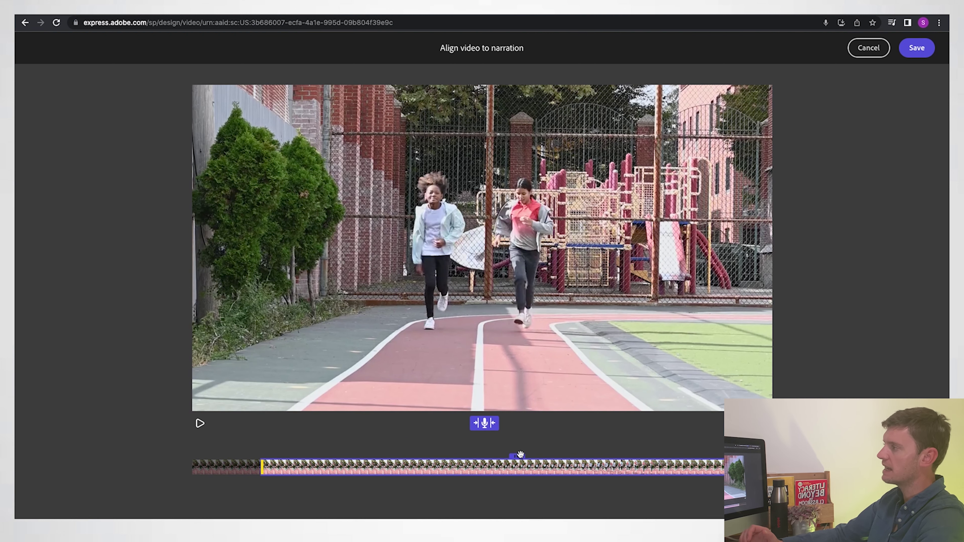
Step: Save the running clip aligned to the narration, then copy the teacher's-kiss sentence from the Google Doc
click(918, 48)
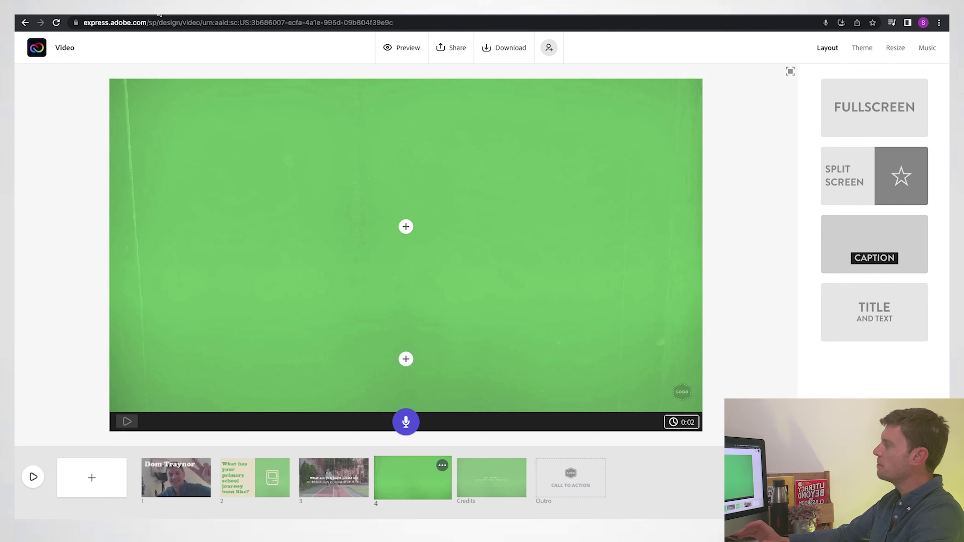
key(ctrl+Tab)
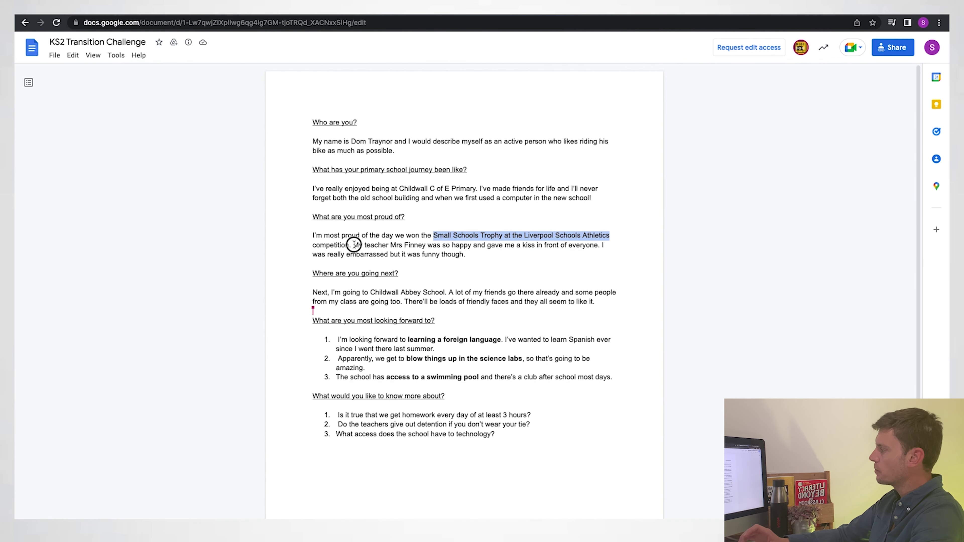
drag(353, 244, 464, 254)
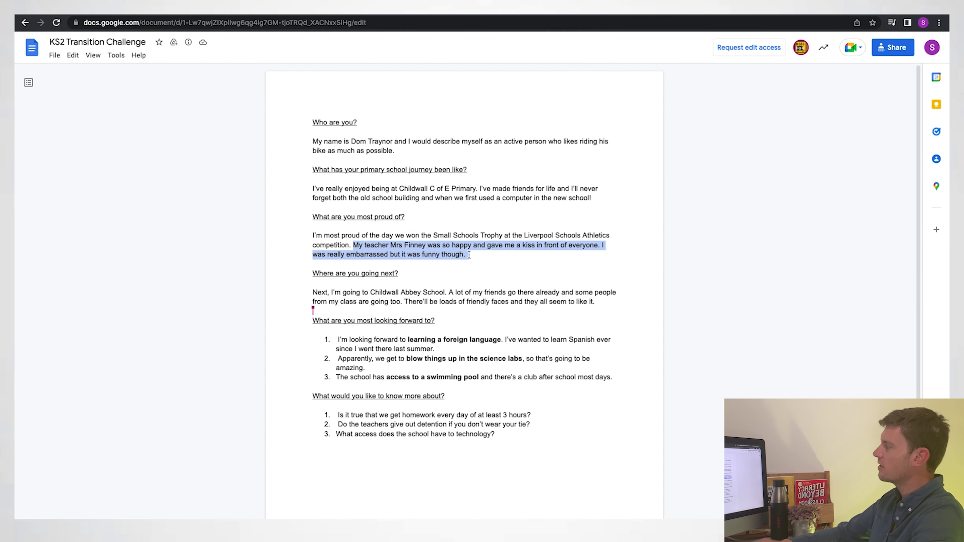
key(ctrl+Tab)
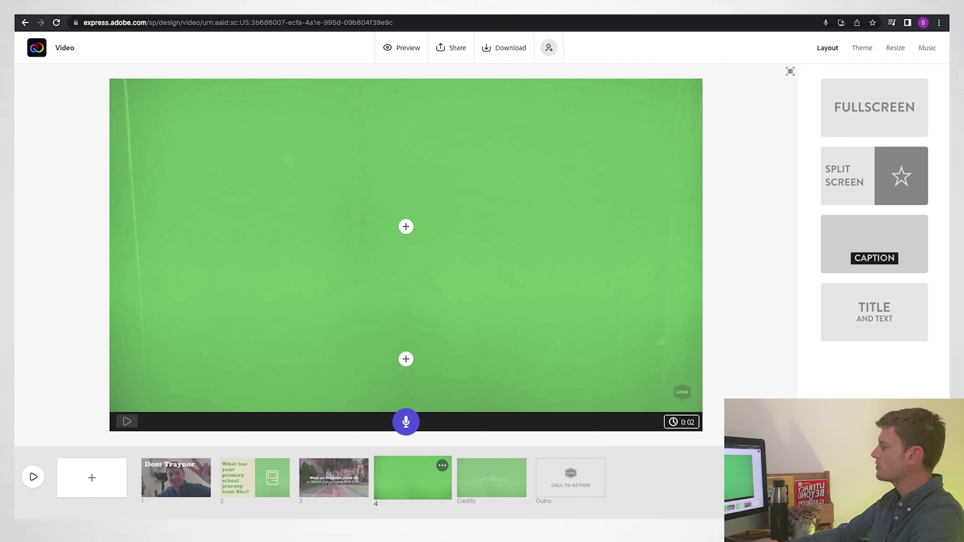
Step: Paste the teacher's-kiss sentence as scene 4's caption and make its text smaller
click(402, 358)
text(My teacher Mrs Finney was so happy and gave me a kiss in front of everyone. I was really embarrassed but it was funny though.)
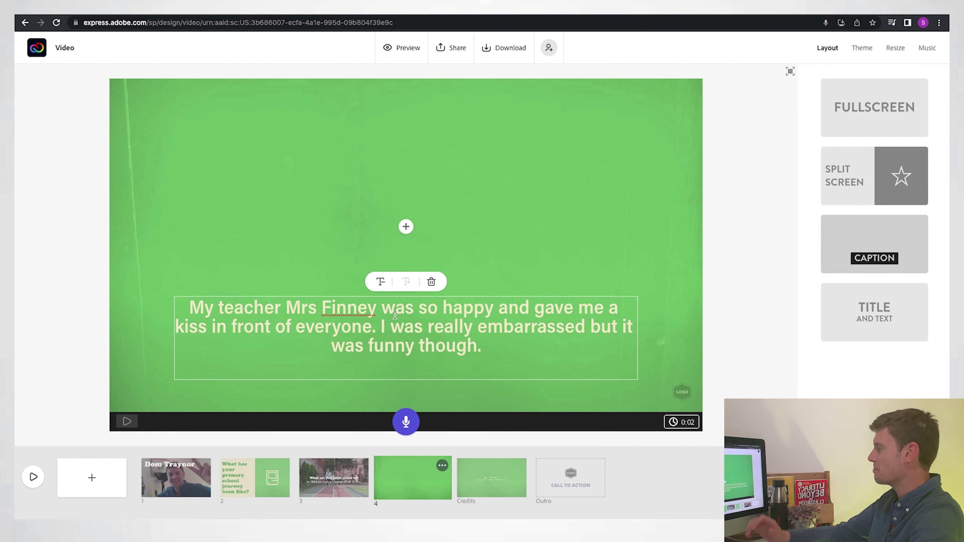
click(386, 283)
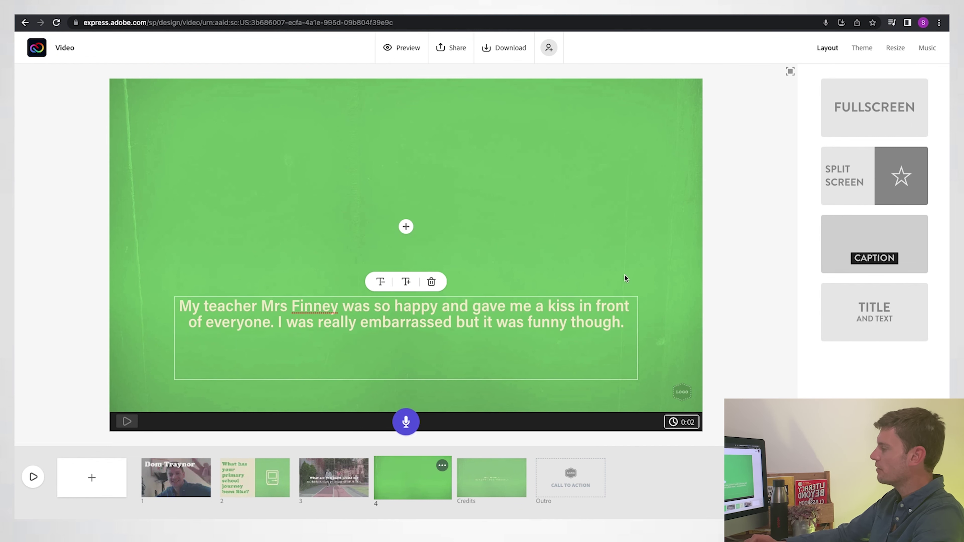
Step: Set a hurdles stock photo as scene 4's background and record its voiceover
click(407, 227)
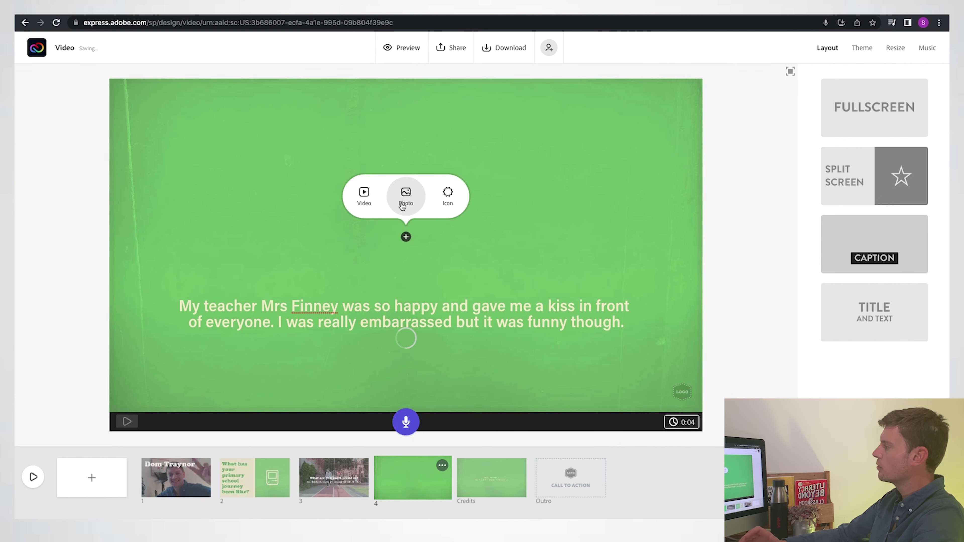
click(406, 195)
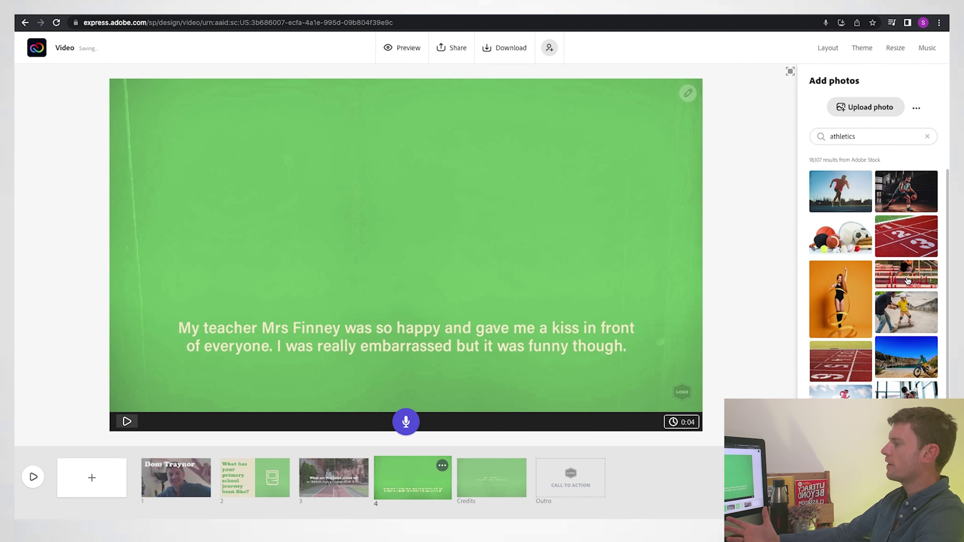
click(907, 280)
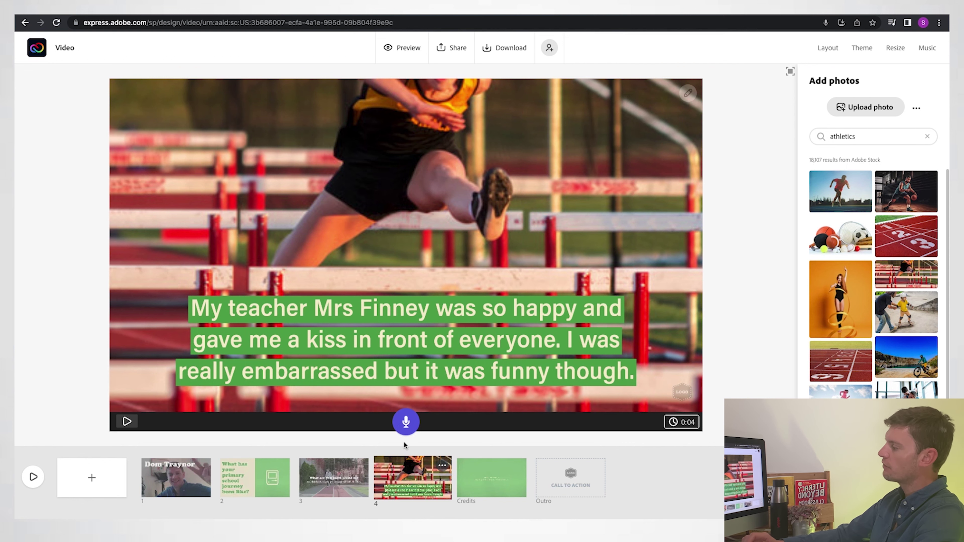
click(405, 423)
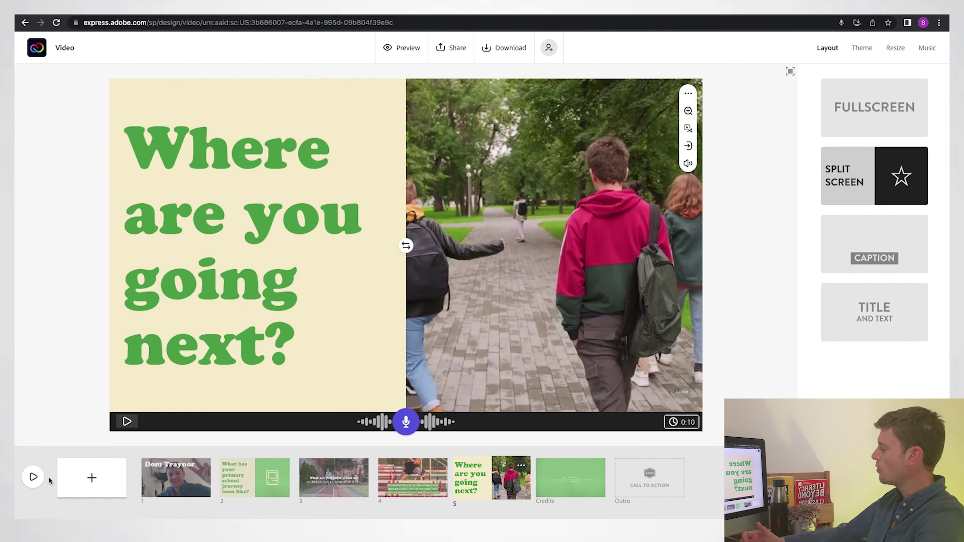
Step: Play the whole video from the opening title slide in the full-screen preview player
click(34, 480)
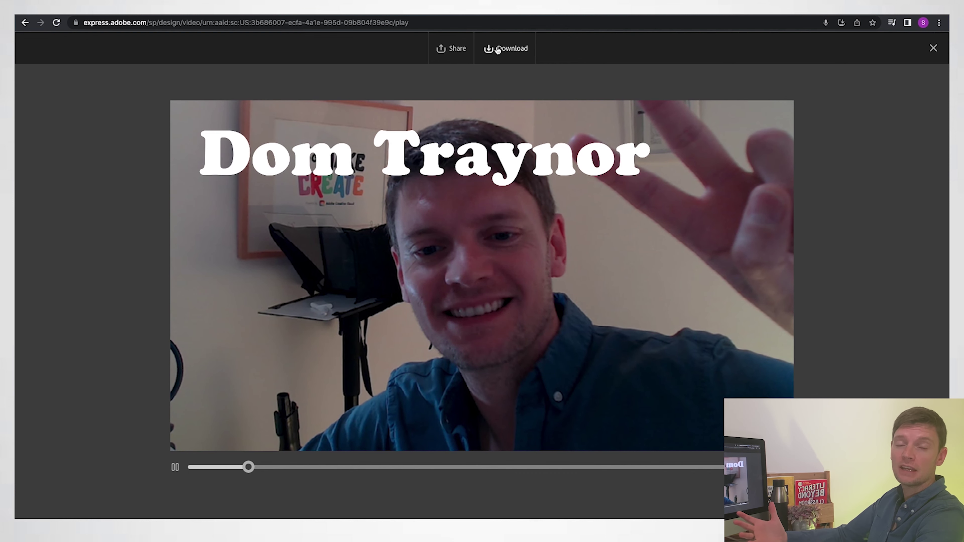
Step: Publish the video under the title 'Transition' and generate its shareable link
click(469, 50)
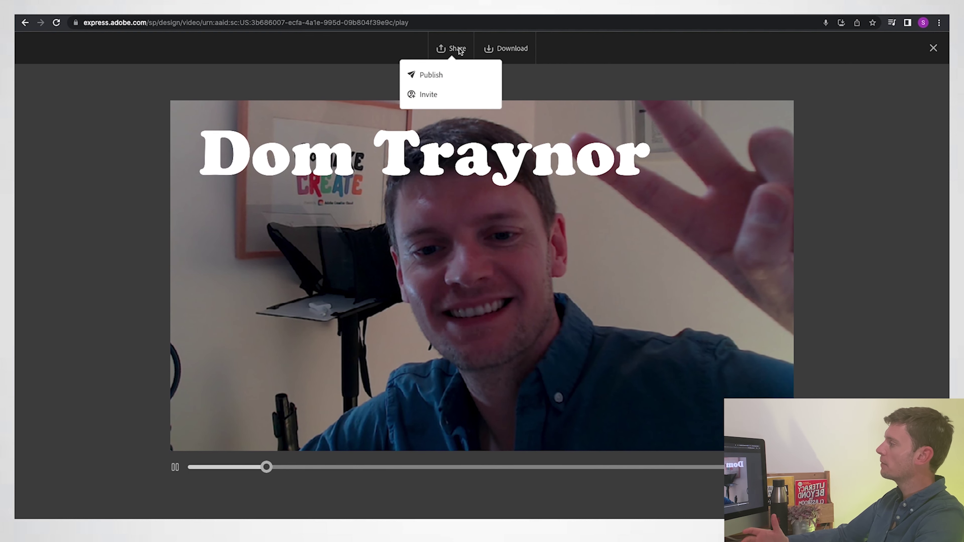
click(450, 77)
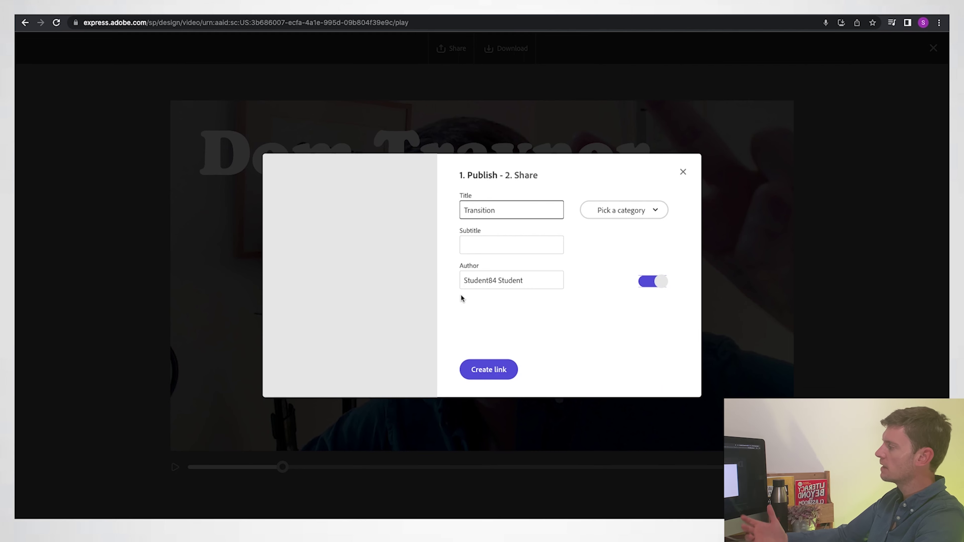
click(498, 371)
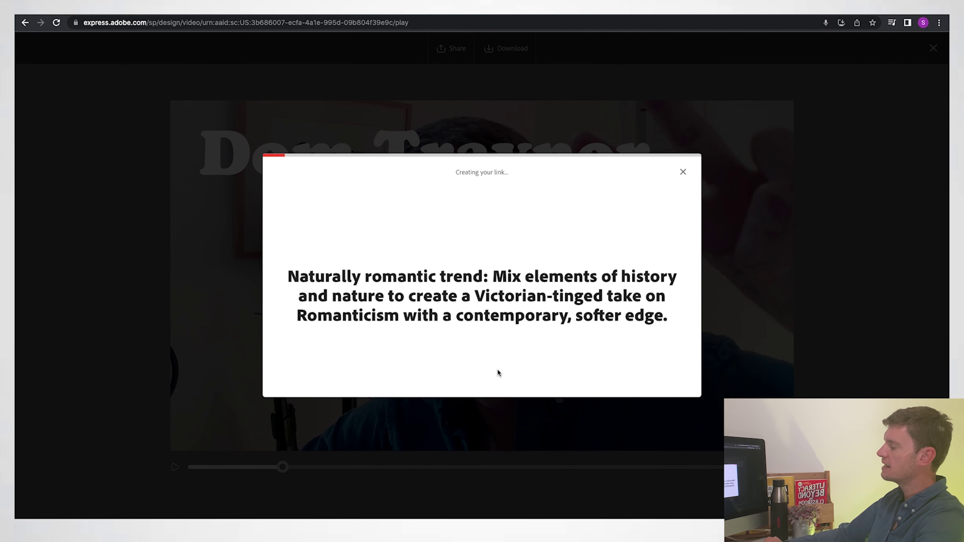